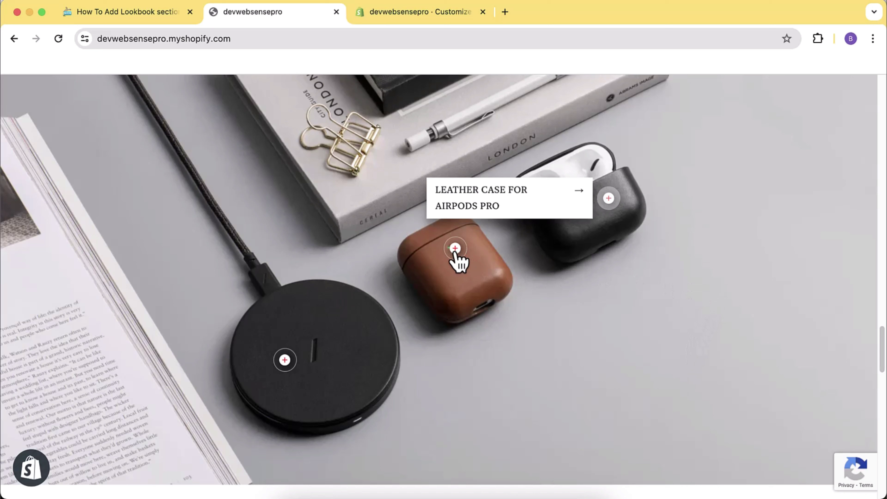
# Step: Preview the lookbook image's product hotspots and view the Leather Case for AirPods product page
pyautogui.moveTo(455, 257)
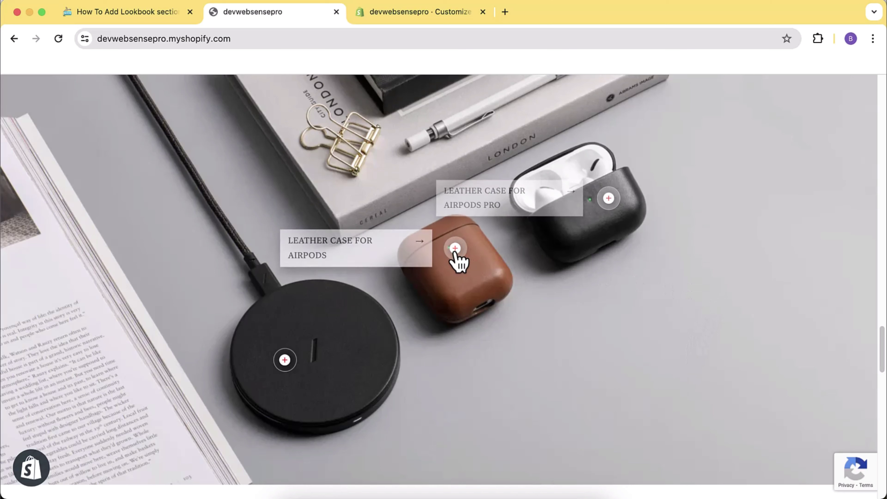
pyautogui.moveTo(285, 360)
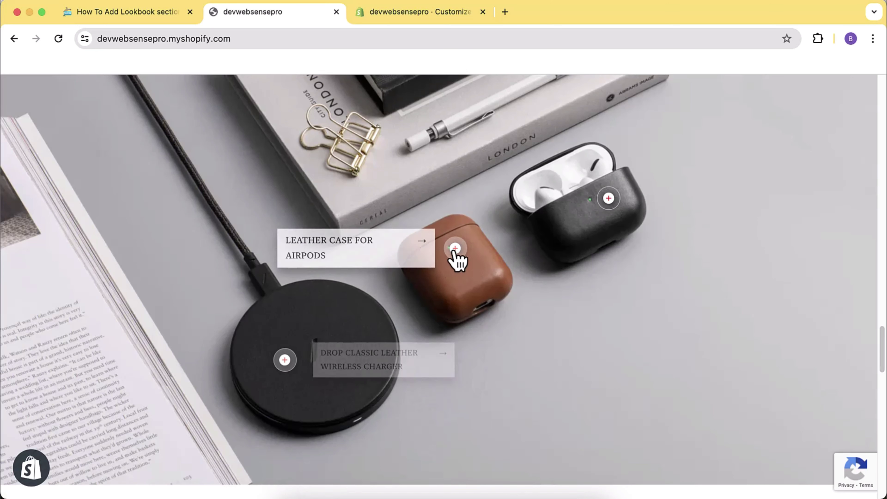
pyautogui.click(343, 260)
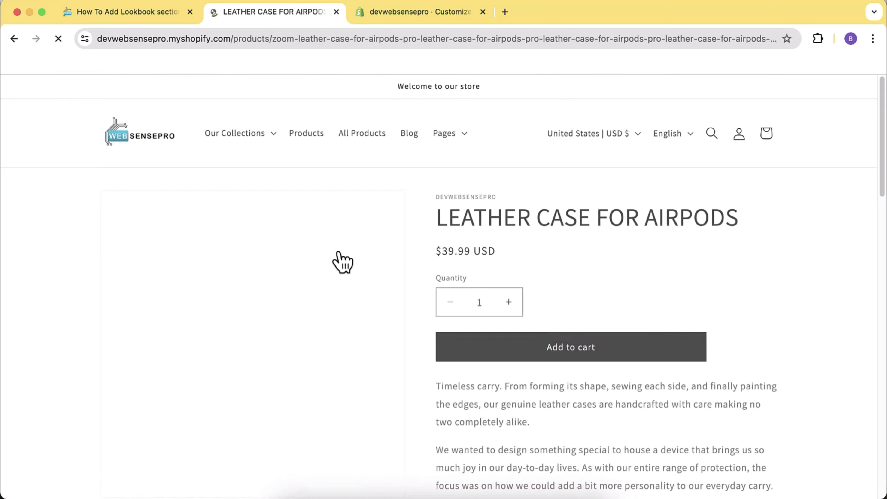
pyautogui.scroll(-5, 338, 253)
pyautogui.scroll(5, 272, 216)
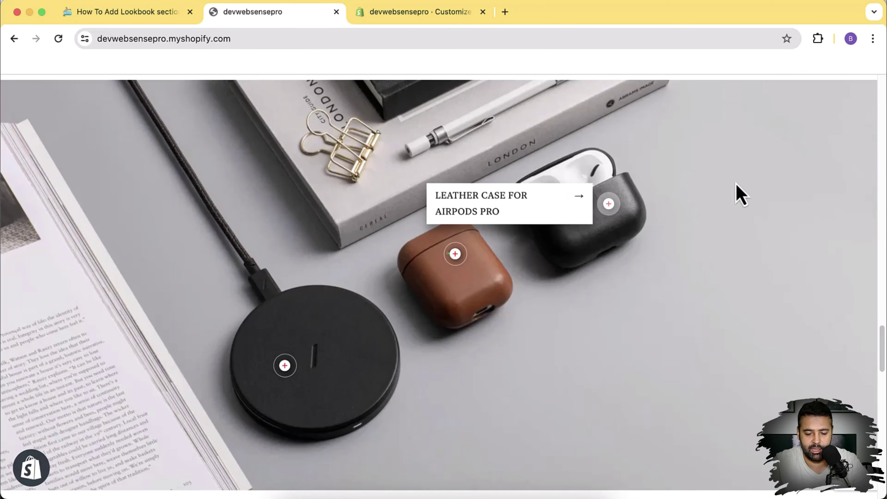
# Step: Look over the store's home page from its beginning and return to the lookbook image
pyautogui.click(743, 267)
pyautogui.scroll(15, 745, 269)
pyautogui.scroll(20, 744, 269)
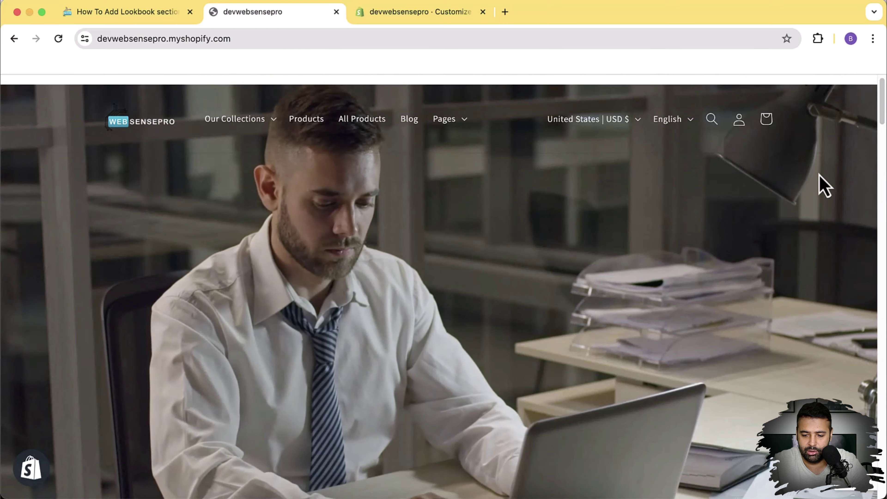
pyautogui.moveTo(882, 115); pyautogui.dragTo(882, 364)
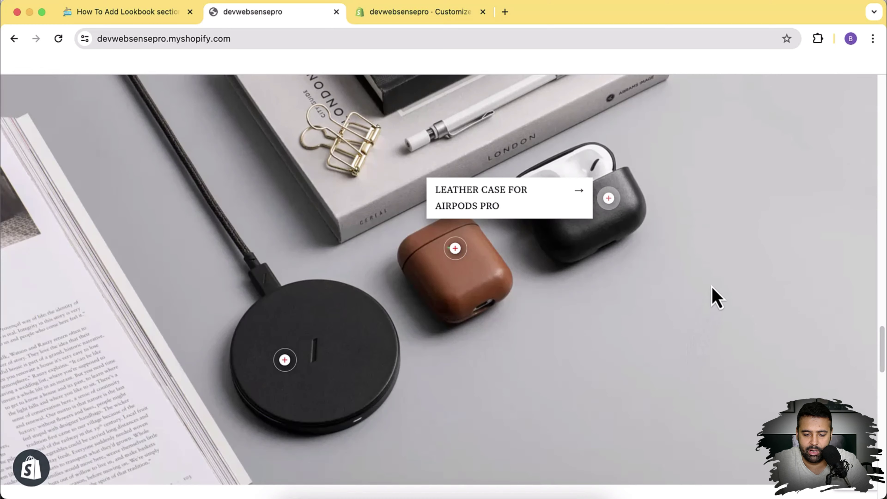
# Step: Show the charger and brown AirPods case hotspot labels, and open the Leather Case for AirPods product page
pyautogui.click(455, 249)
pyautogui.click(285, 362)
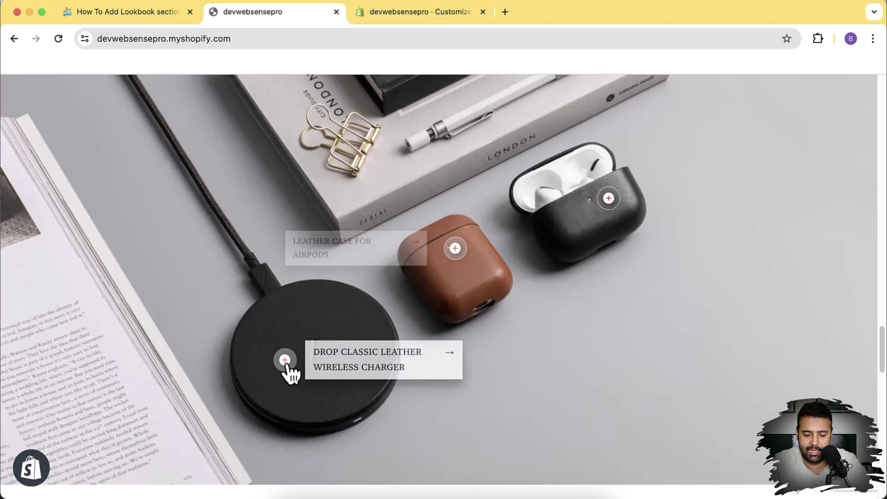
pyautogui.click(455, 250)
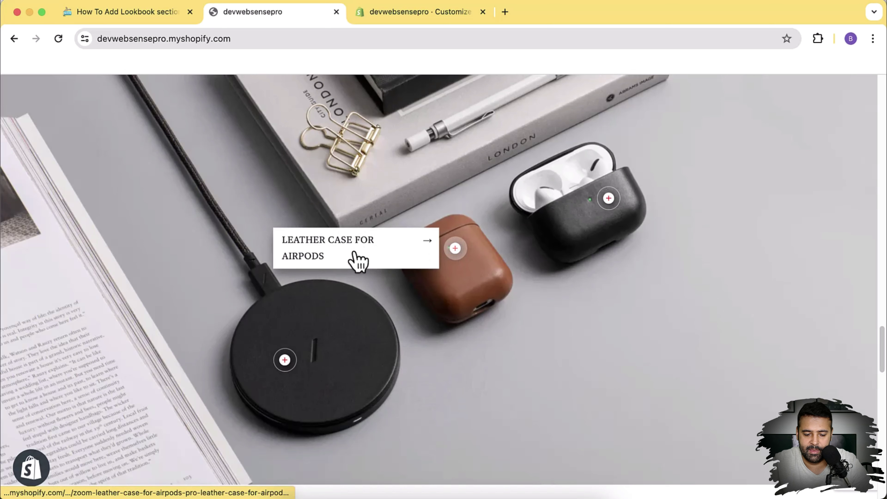
pyautogui.click(337, 254)
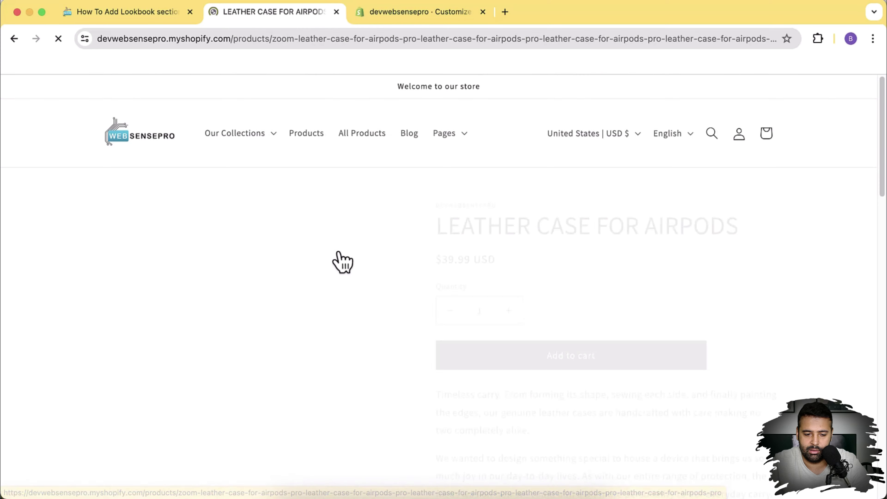
pyautogui.scroll(-5, 293, 225)
pyautogui.scroll(5, 292, 225)
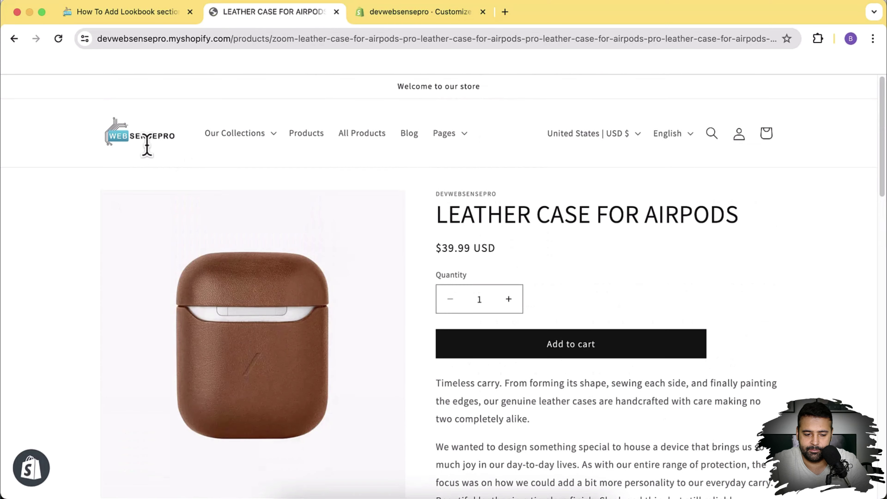
# Step: Return to the store's home page and find the lookbook image with its product hotspots
pyautogui.click(138, 144)
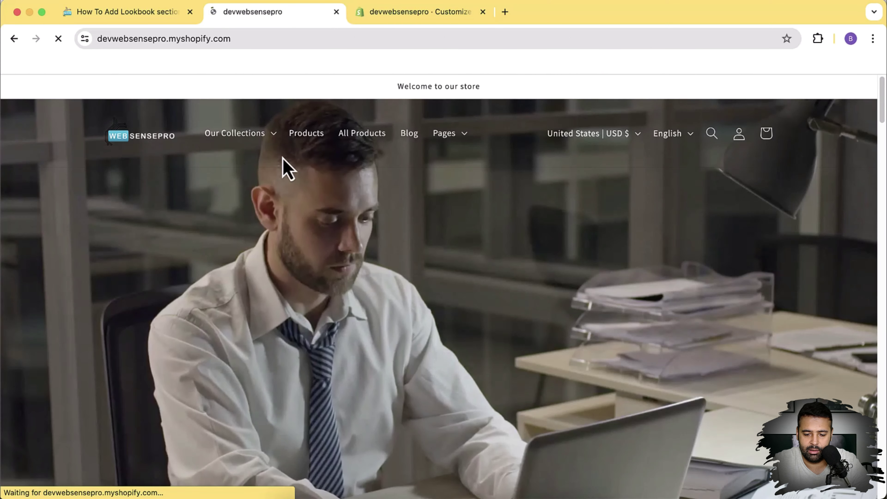
pyautogui.scroll(-15, 610, 204)
pyautogui.scroll(-20, 625, 208)
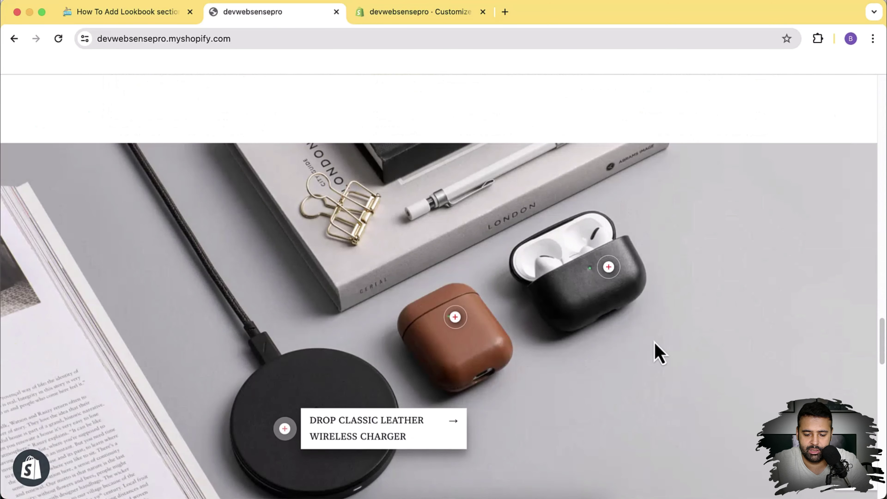
pyautogui.scroll(-2, 668, 298)
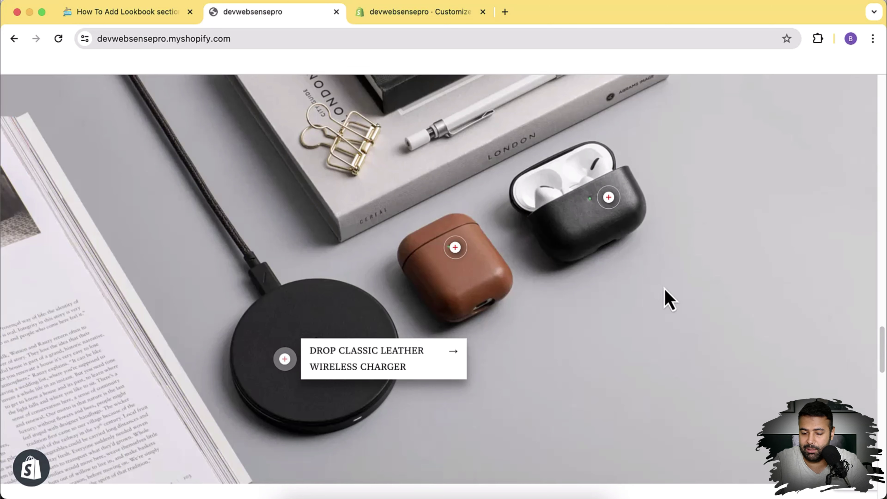
# Step: Switch to the Shopify theme editor and open the settings of the home page's Lookbook section
pyautogui.click(443, 24)
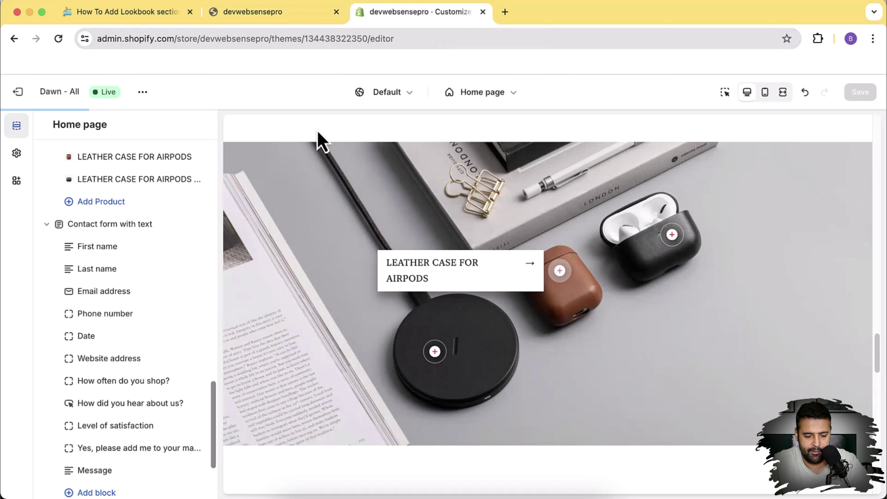
pyautogui.scroll(-5, 151, 282)
pyautogui.scroll(4, 152, 283)
pyautogui.scroll(4, 150, 282)
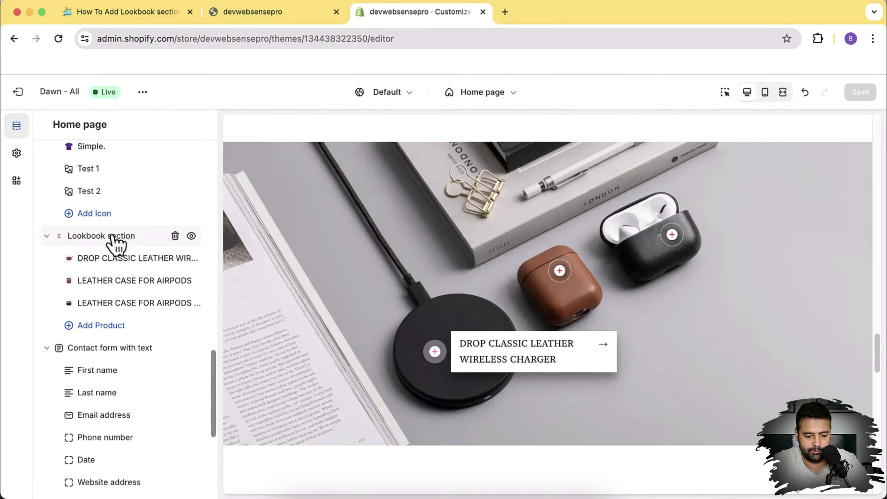
pyautogui.click(111, 236)
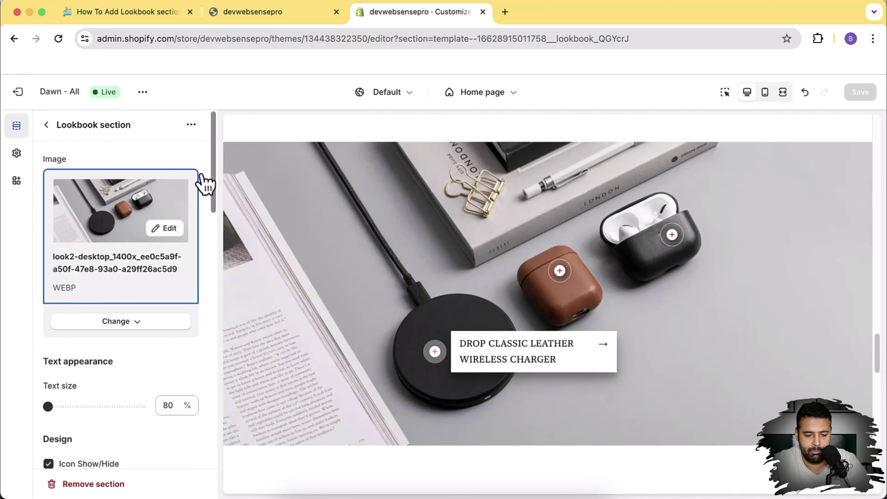
# Step: Try a lookbook text size of 95% and set it back to 80%
pyautogui.scroll(-3, 204, 183)
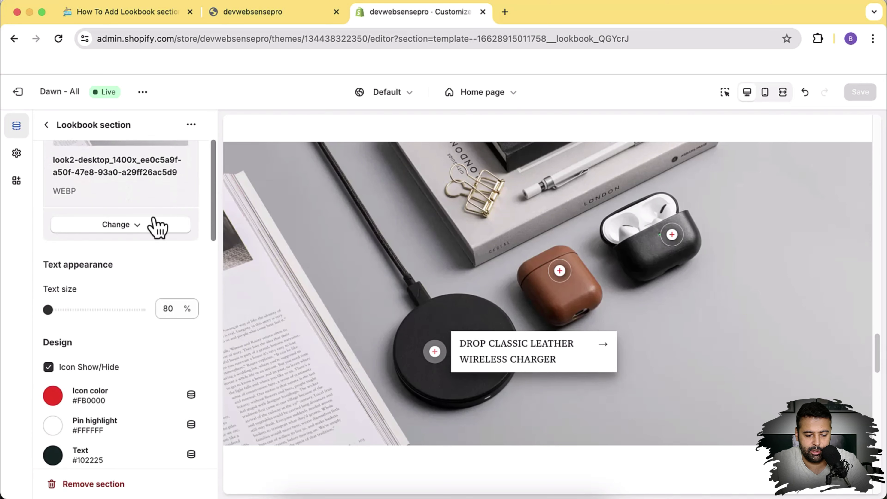
pyautogui.moveTo(49, 309); pyautogui.dragTo(84, 311)
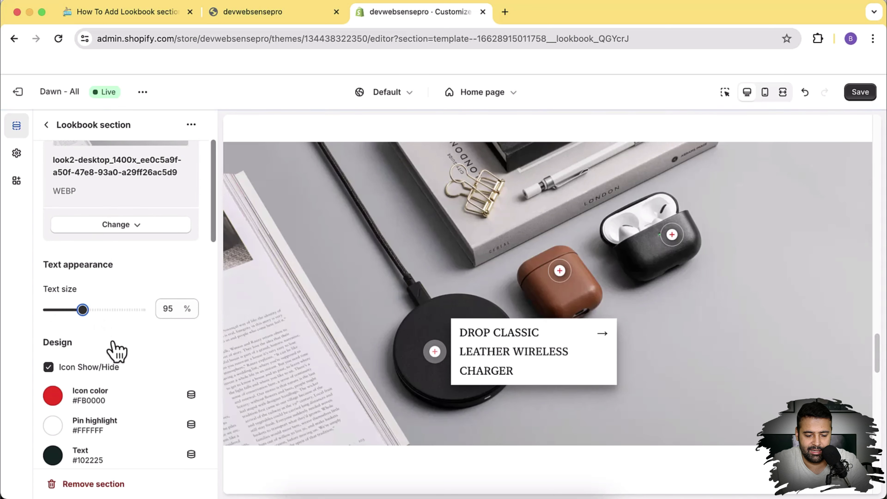
pyautogui.scroll(-1, 112, 341)
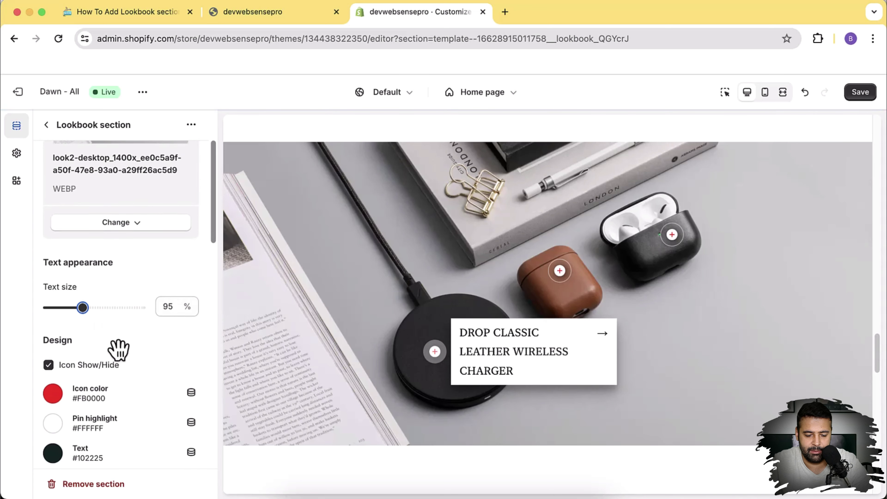
pyautogui.moveTo(83, 312); pyautogui.dragTo(43, 307)
# Step: Hide the plus icons on the lookbook pins and show them again
pyautogui.scroll(-6, 183, 259)
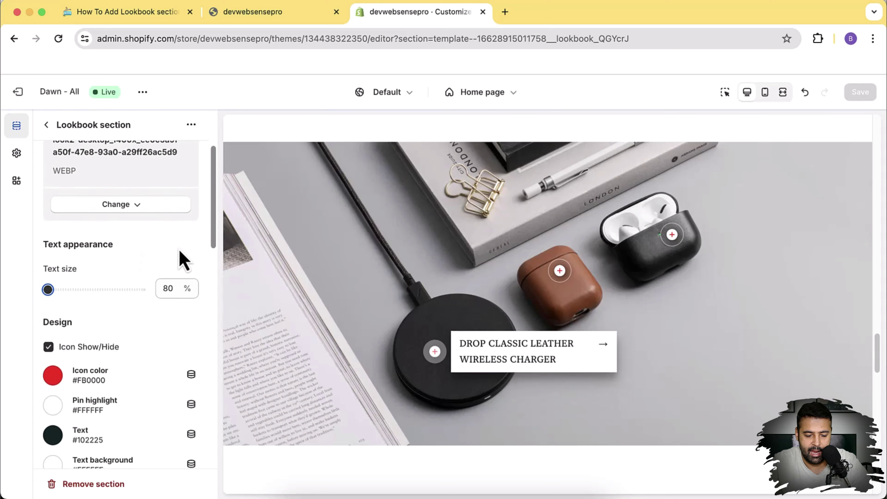
pyautogui.click(94, 241)
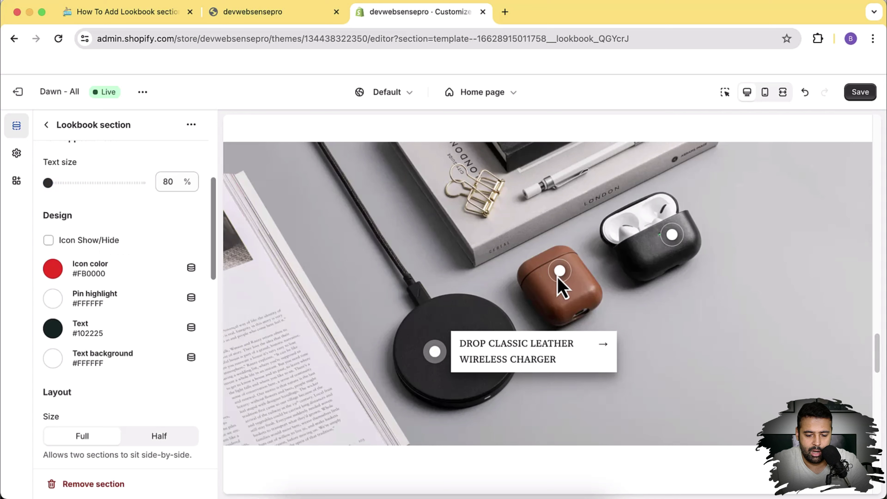
pyautogui.click(49, 241)
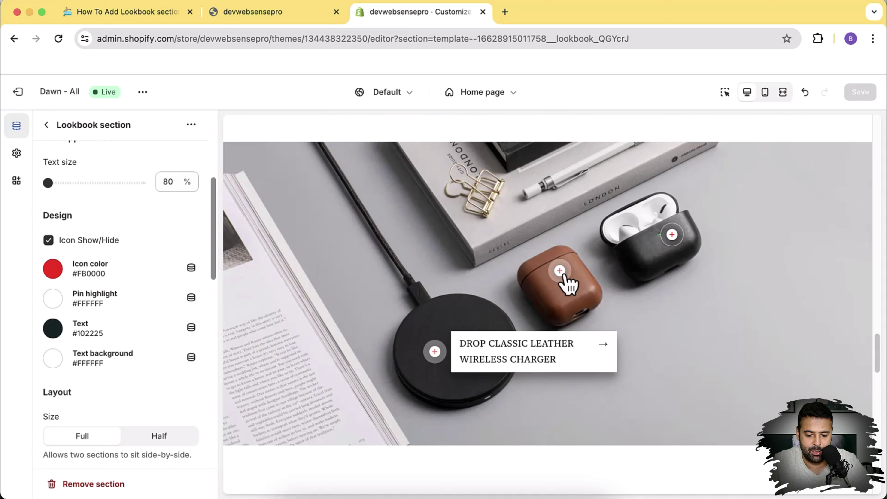
# Step: Set the lookbook icon color to black, #000000
pyautogui.click(53, 276)
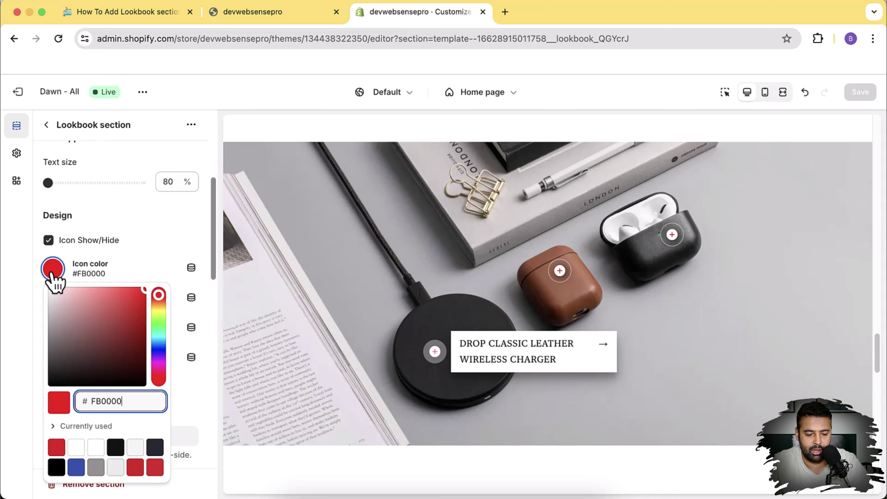
pyautogui.moveTo(105, 336); pyautogui.dragTo(50, 401)
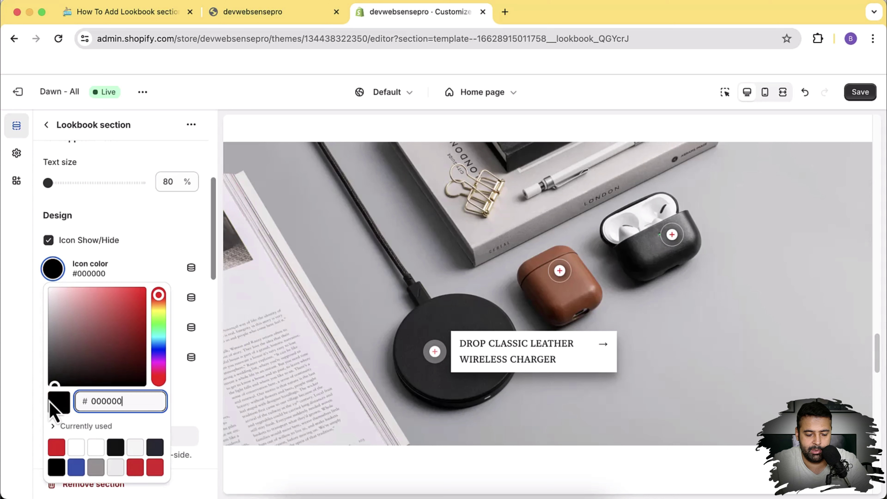
pyautogui.click(43, 407)
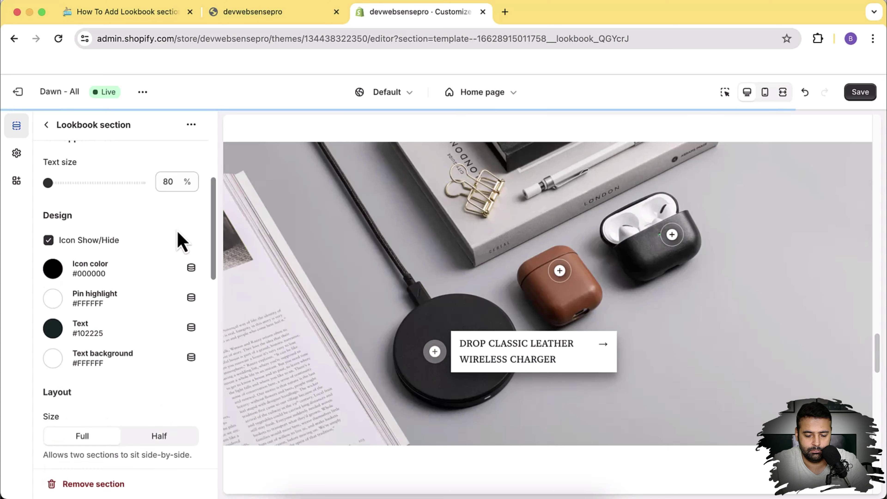
# Step: Try red, #FF0000, as the pin highlight color of the lookbook section
pyautogui.scroll(-3, 130, 245)
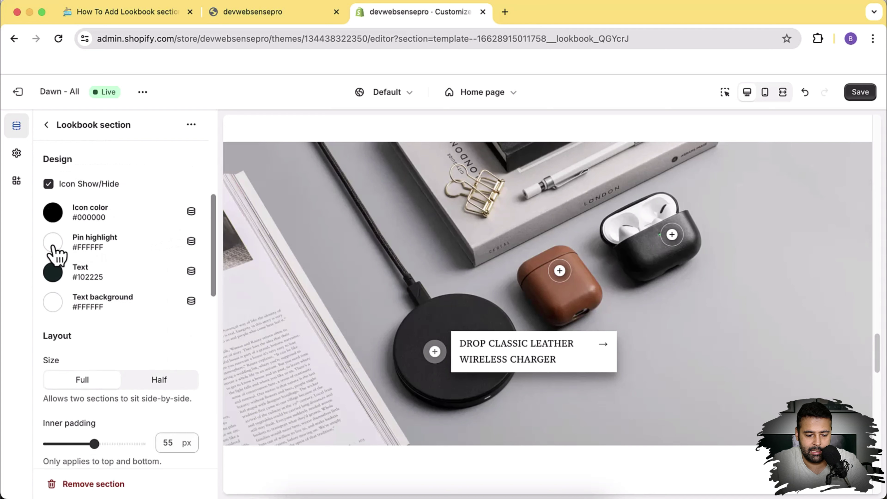
pyautogui.click(54, 254)
pyautogui.moveTo(109, 281); pyautogui.dragTo(155, 246)
# Step: Pick black, #000000, once more as the lookbook icon color
pyautogui.click(148, 212)
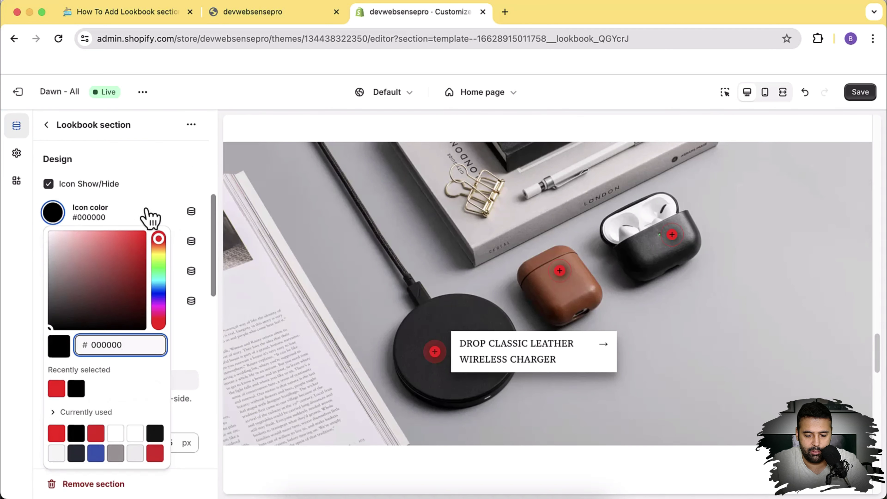
pyautogui.moveTo(125, 255); pyautogui.dragTo(30, 352)
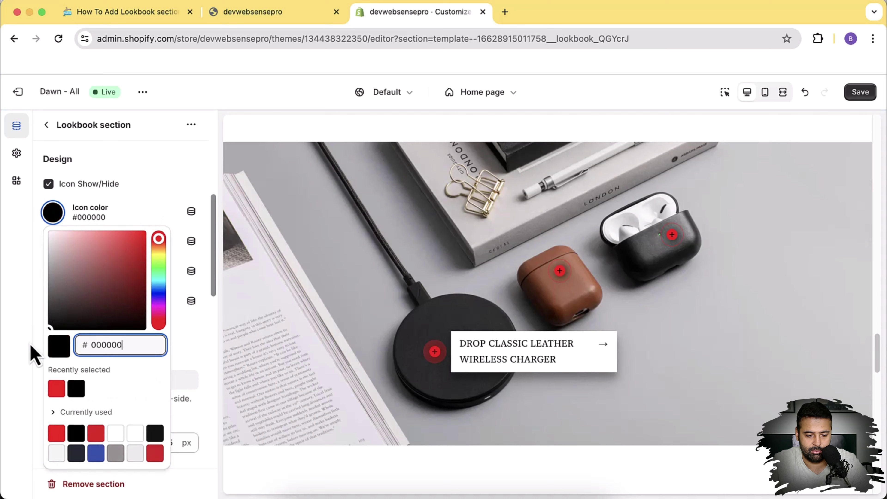
pyautogui.click(33, 335)
# Step: Set the pin highlight color back to white, #FFFFFF
pyautogui.click(55, 244)
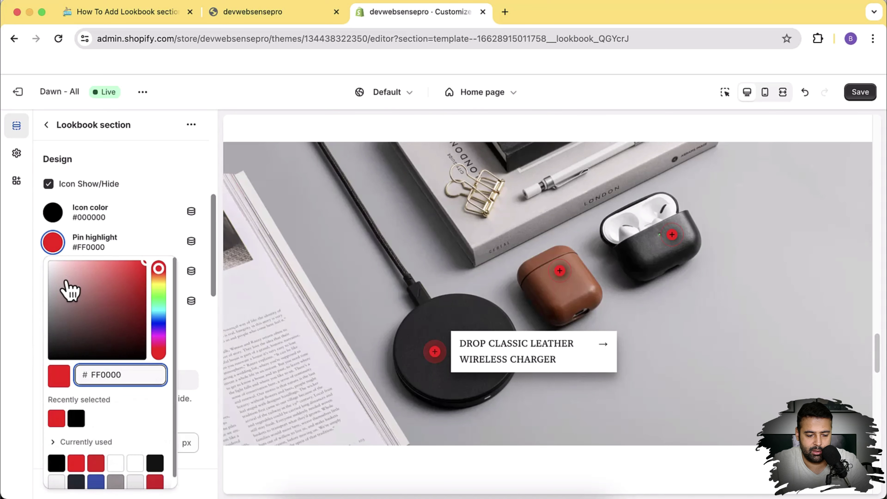
pyautogui.moveTo(69, 287); pyautogui.dragTo(36, 267)
pyautogui.click(36, 262)
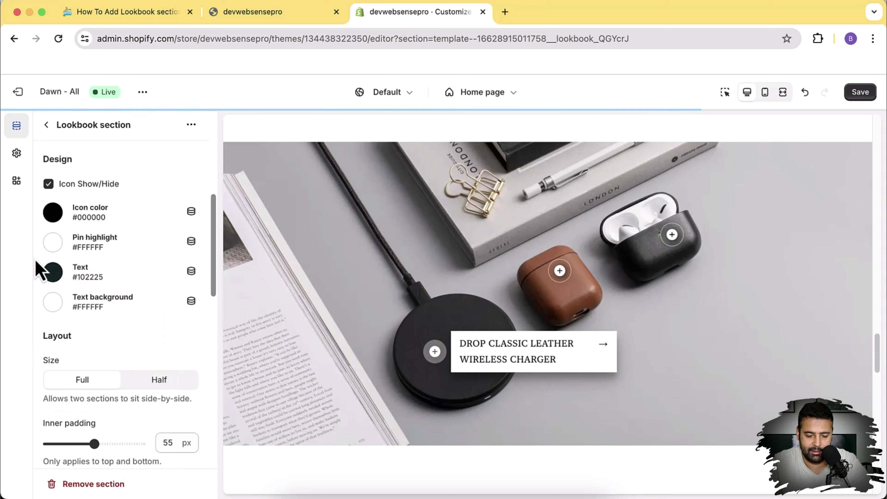
# Step: Set the lookbook label text color to light blue, #00D5F8
pyautogui.scroll(-1, 38, 271)
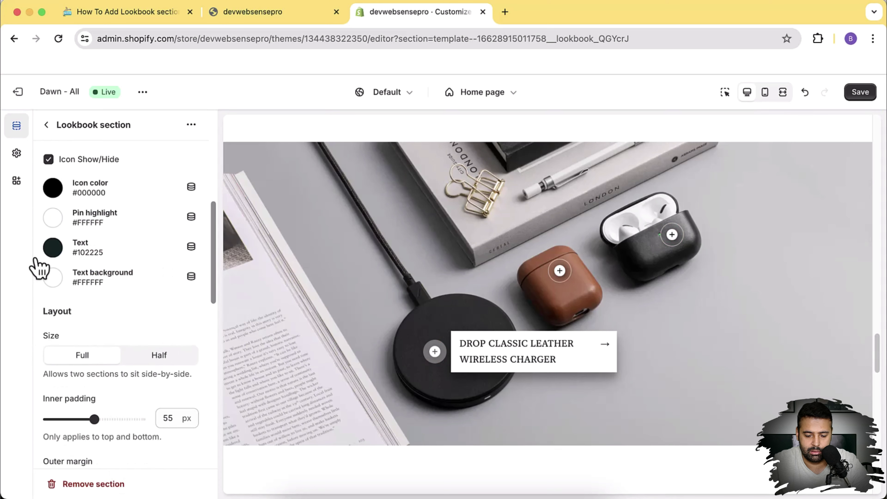
pyautogui.click(53, 249)
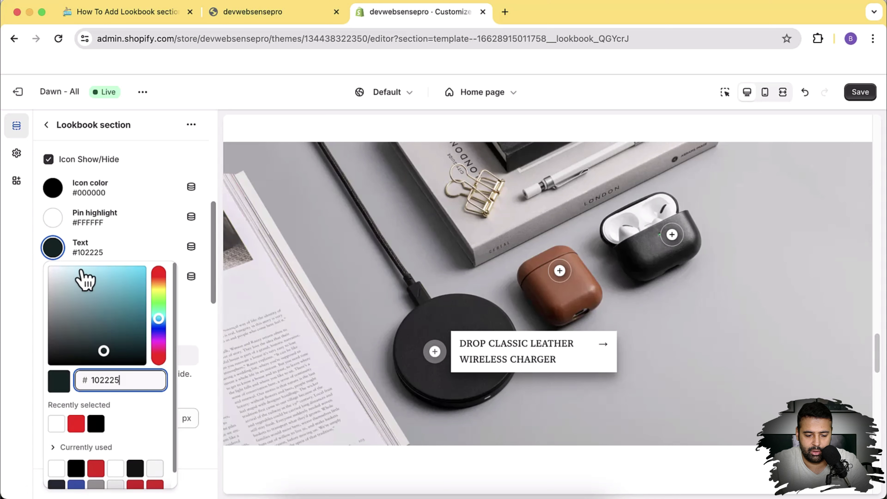
pyautogui.click(144, 269)
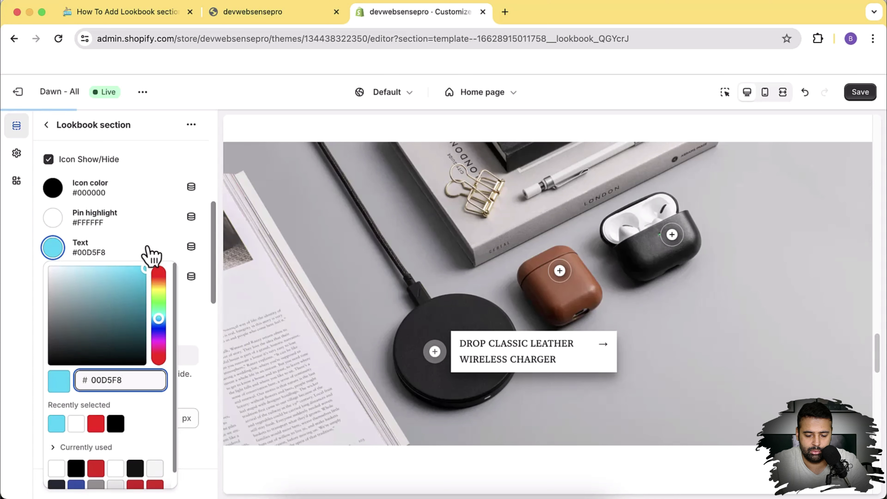
pyautogui.click(140, 254)
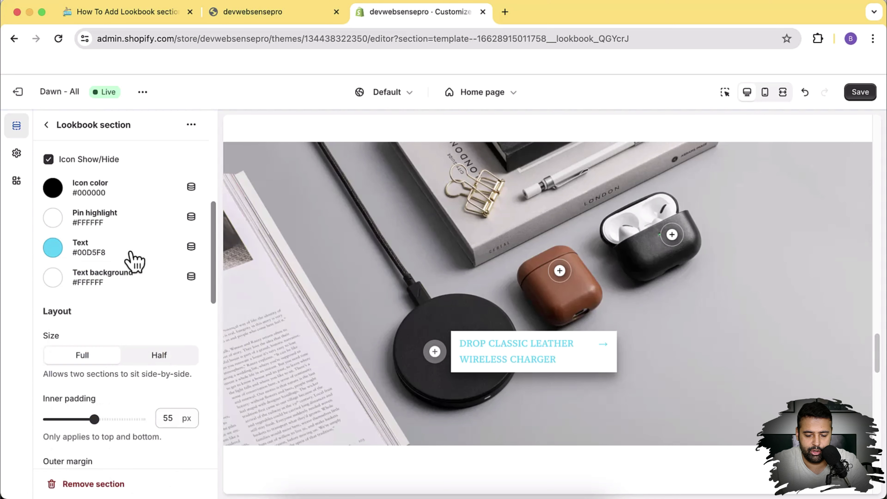
# Step: Pick white, #FFFFFF, as the text background color of the lookbook labels
pyautogui.click(57, 281)
pyautogui.moveTo(99, 327); pyautogui.dragTo(47, 300)
pyautogui.click(204, 272)
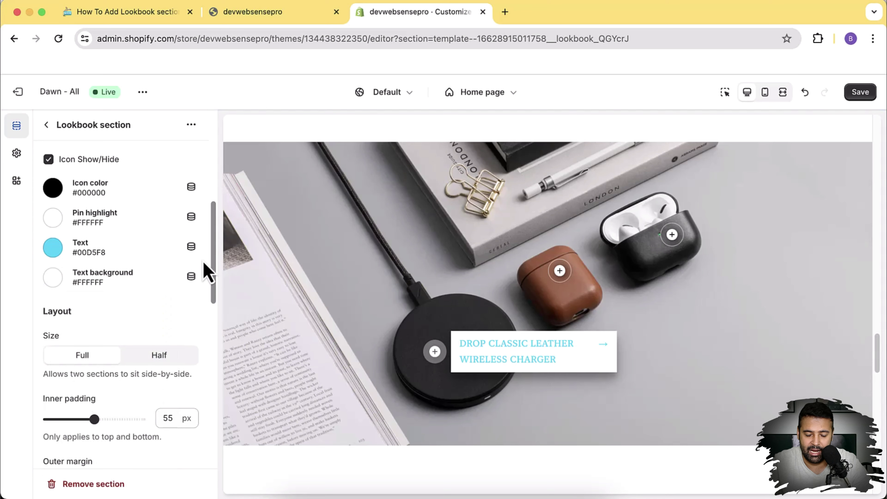
# Step: Set the lookbook label text color to near-black, #050505
pyautogui.click(52, 249)
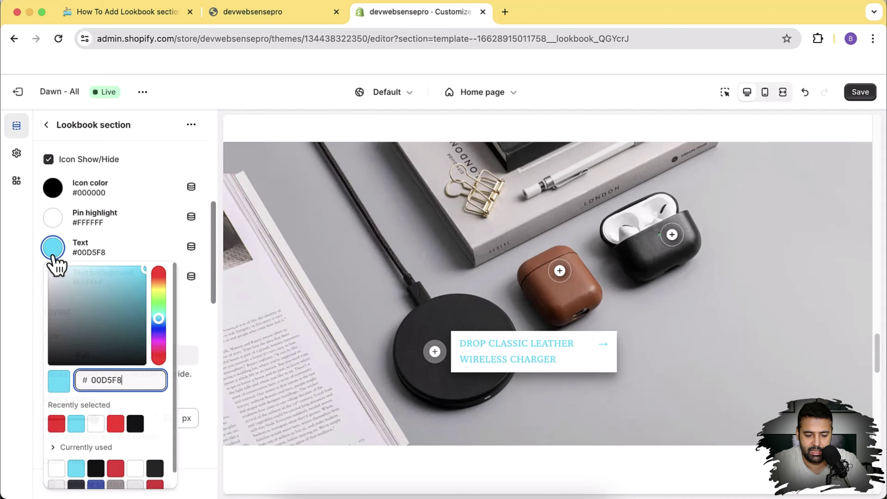
pyautogui.moveTo(105, 320); pyautogui.dragTo(49, 373)
pyautogui.click(155, 244)
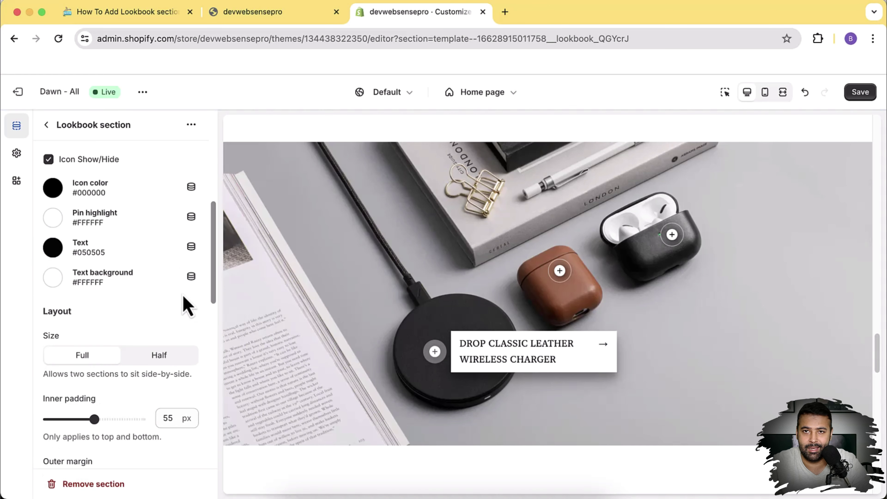
# Step: Try the Half layout size for the lookbook section and return it to Full
pyautogui.scroll(-1, 177, 233)
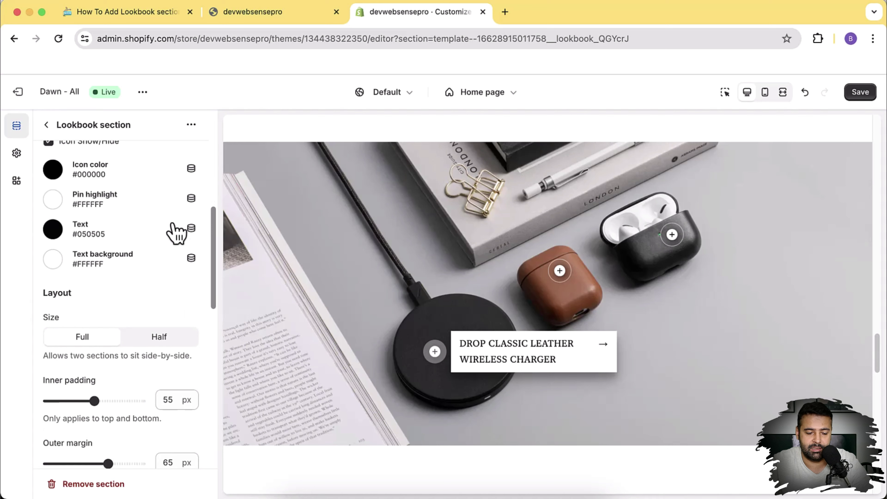
pyautogui.scroll(-5, 179, 254)
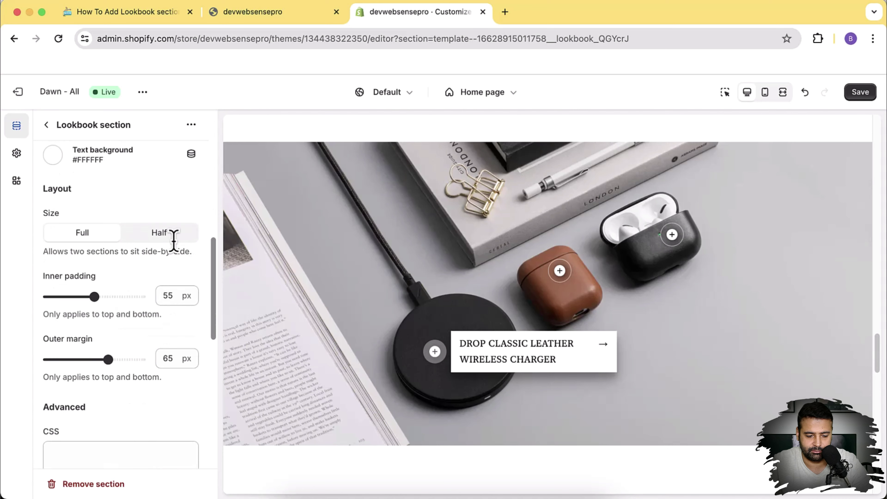
pyautogui.click(169, 233)
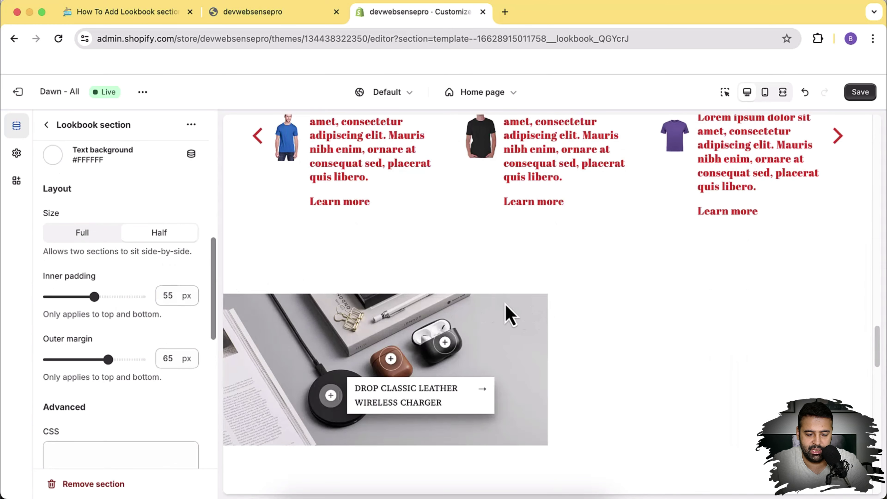
pyautogui.click(90, 240)
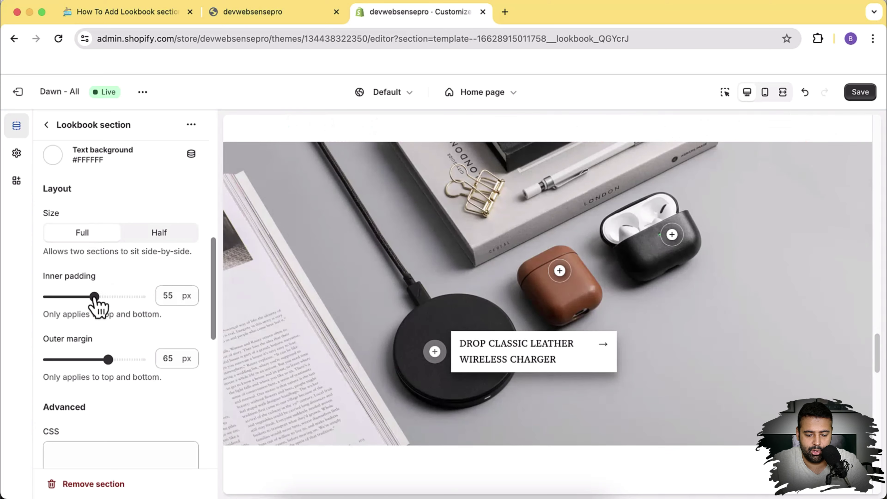
# Step: Look over the lookbook section's inner padding, outer margin, CSS and Mobile CSS settings
pyautogui.moveTo(94, 297)
pyautogui.mouseDown()
pyautogui.moveTo(141, 297)
pyautogui.moveTo(94, 297)
pyautogui.mouseUp()
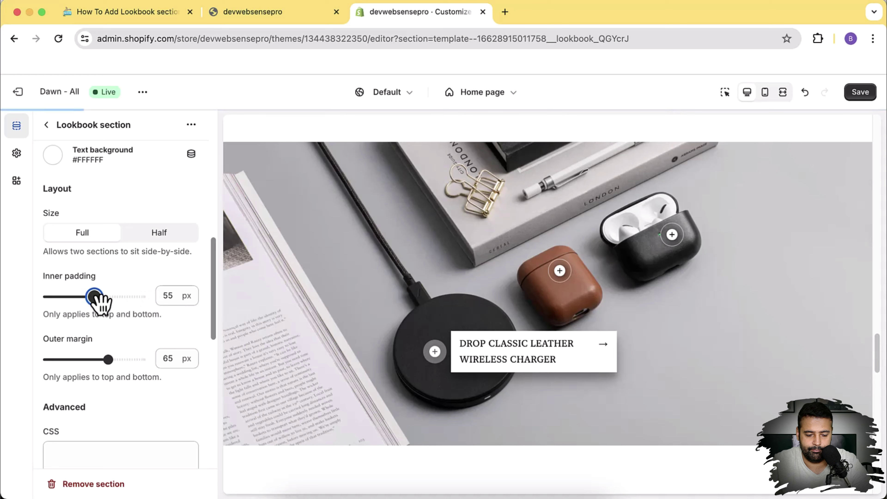
pyautogui.scroll(-3, 131, 302)
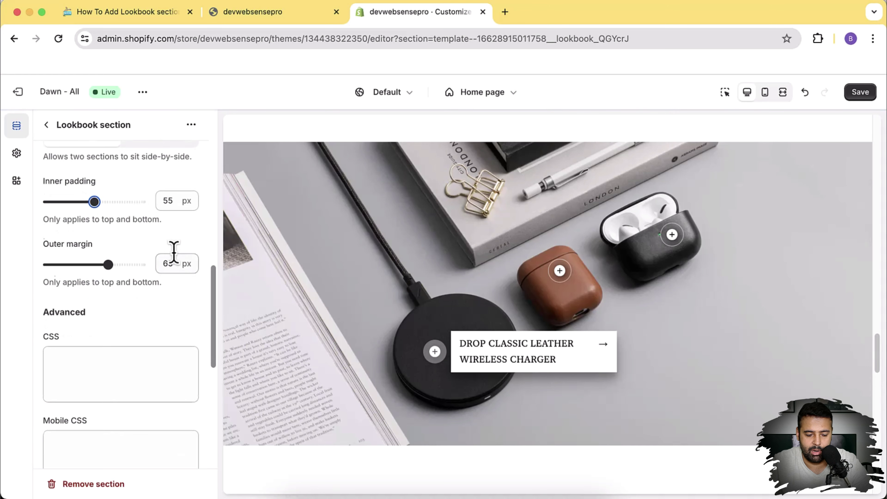
pyautogui.scroll(-3, 173, 258)
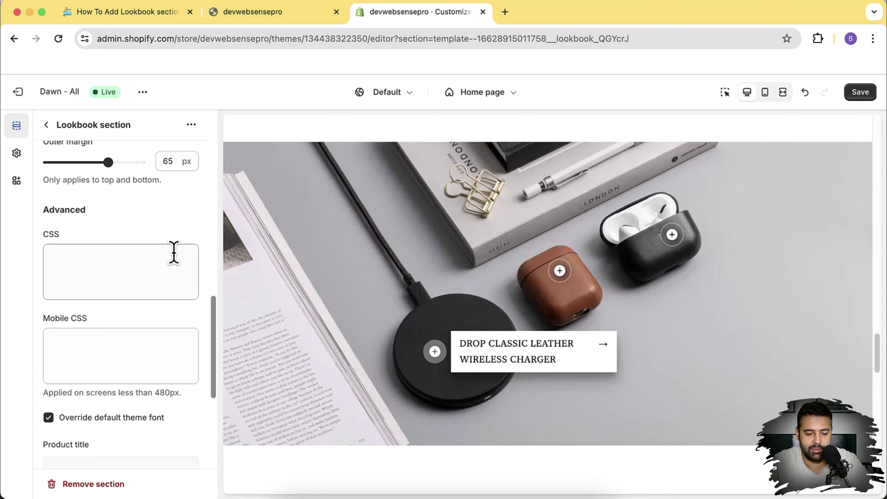
pyautogui.click(84, 266)
pyautogui.click(93, 336)
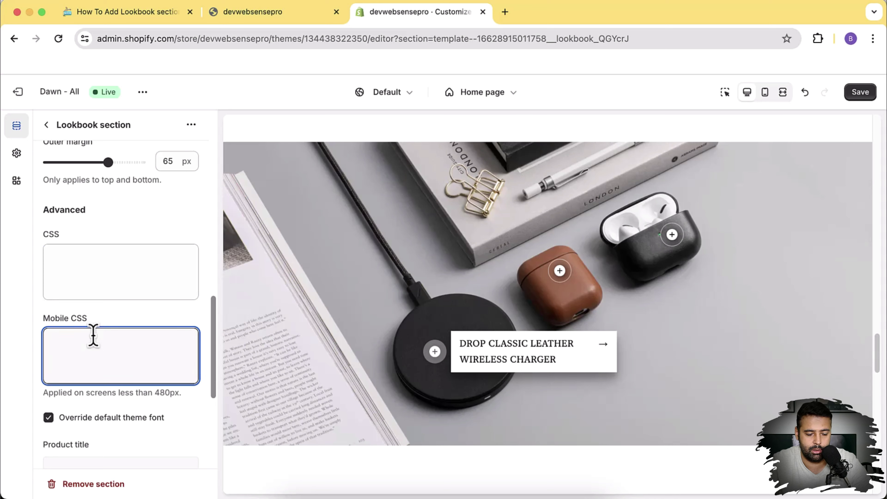
# Step: Change the lookbook product title font to the system font Mono
pyautogui.scroll(-6, 143, 290)
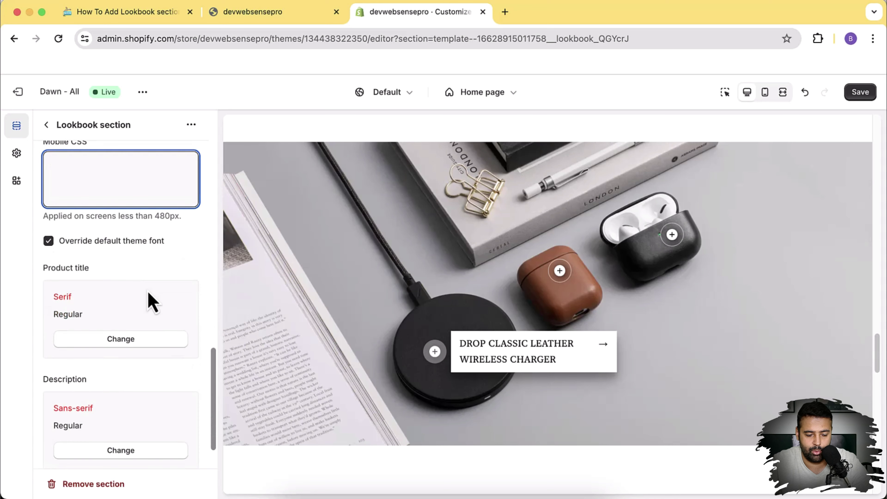
pyautogui.scroll(-1, 150, 300)
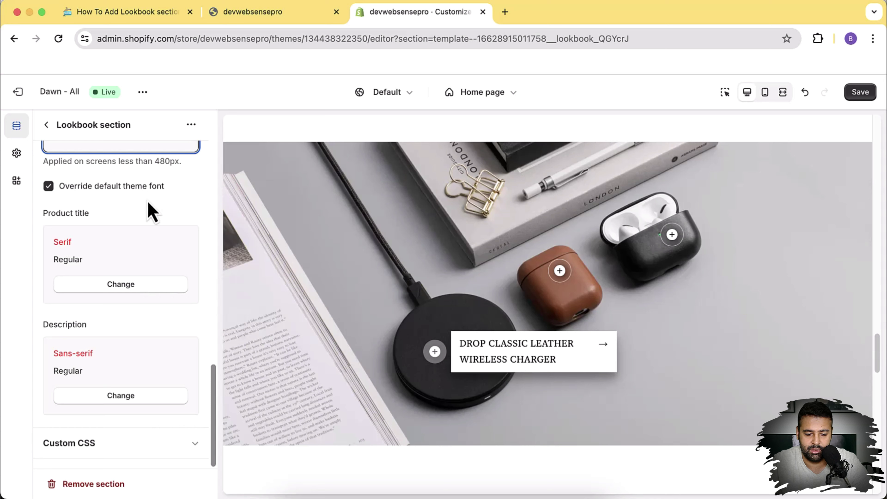
pyautogui.click(129, 285)
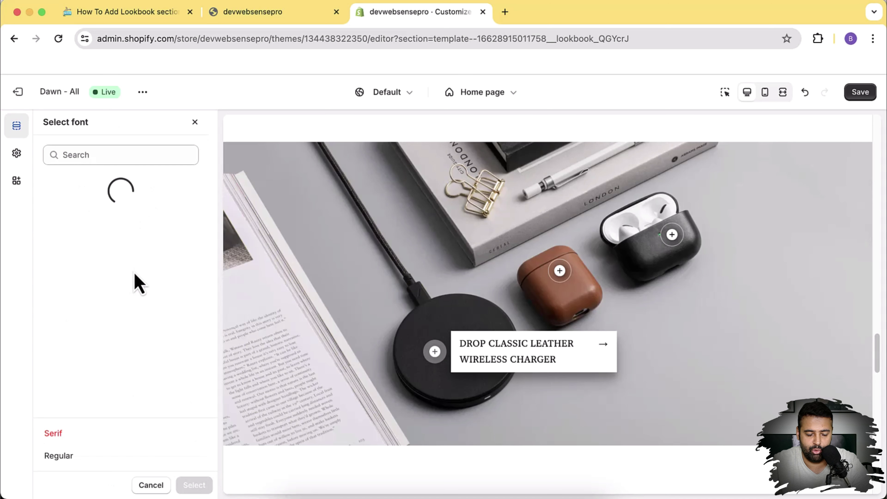
pyautogui.scroll(-3, 161, 182)
pyautogui.scroll(1, 154, 185)
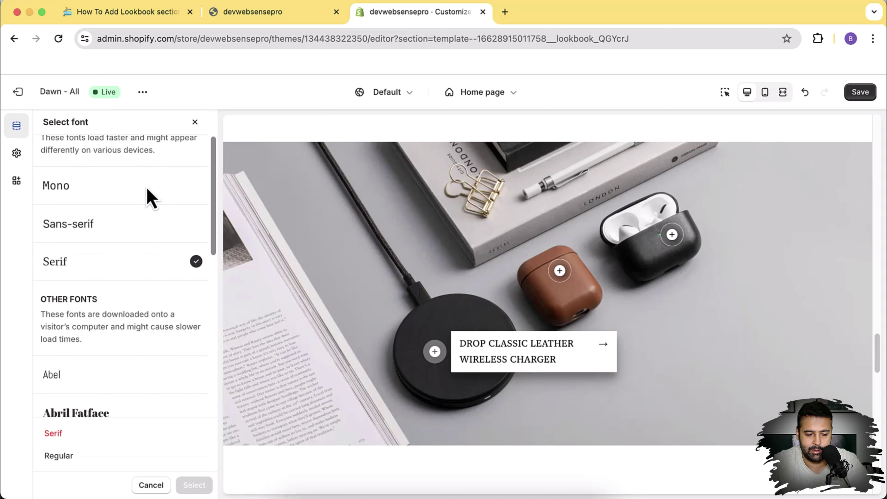
pyautogui.click(140, 199)
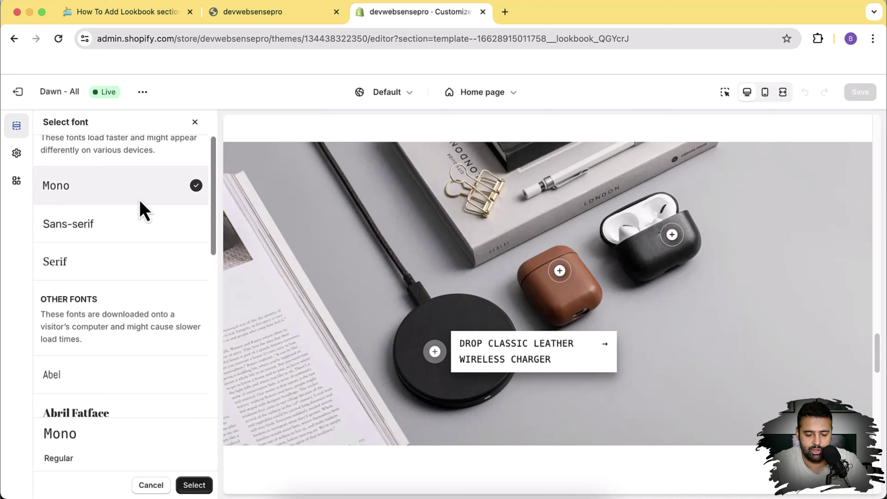
pyautogui.click(194, 484)
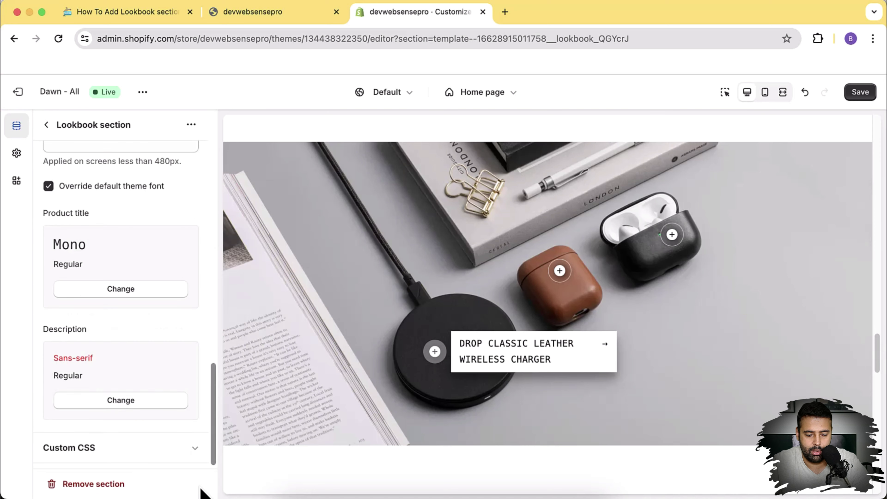
# Step: Change the lookbook description font to Mono as well
pyautogui.scroll(-1, 153, 418)
pyautogui.click(149, 398)
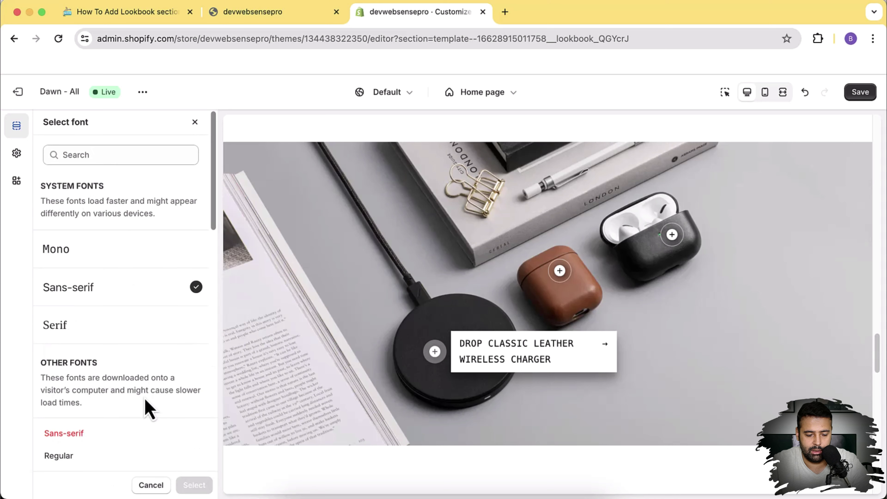
pyautogui.click(160, 266)
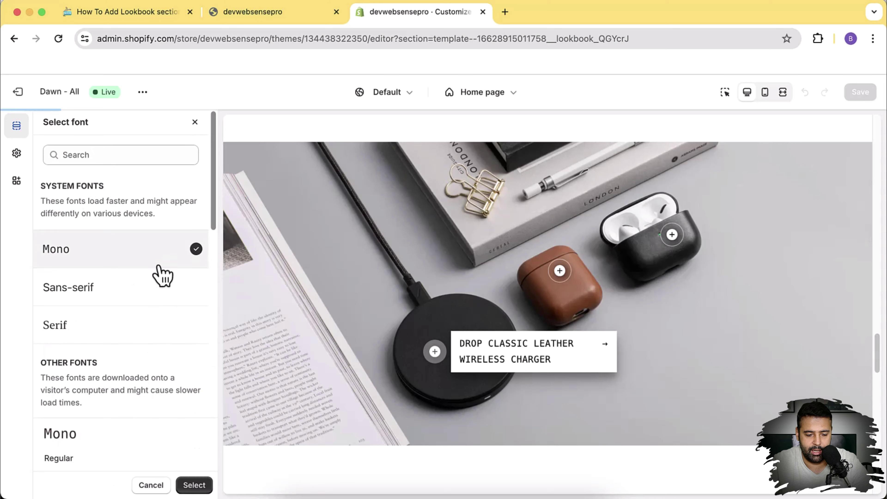
pyautogui.click(193, 485)
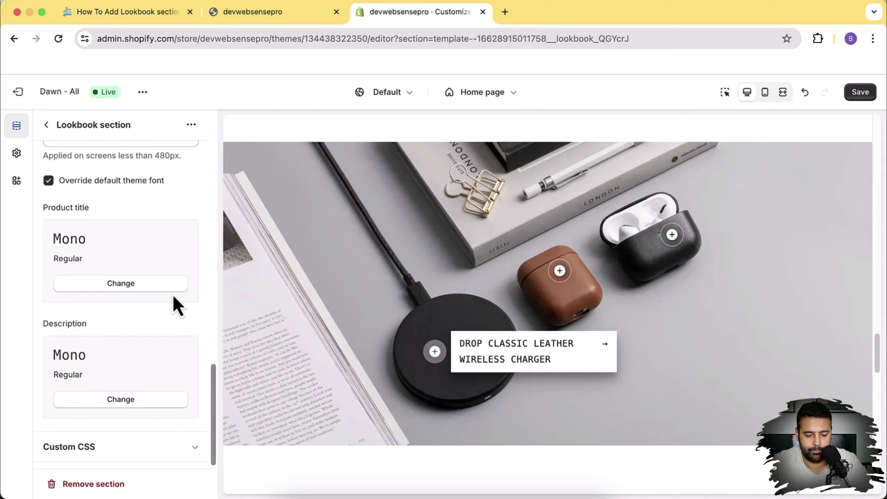
# Step: Give the DROP CLASSIC LEATHER WIRELESS CHARGER product block in the lookbook the description "Best product 50% limited time offer"
pyautogui.scroll(6, 174, 303)
pyautogui.scroll(15, 119, 271)
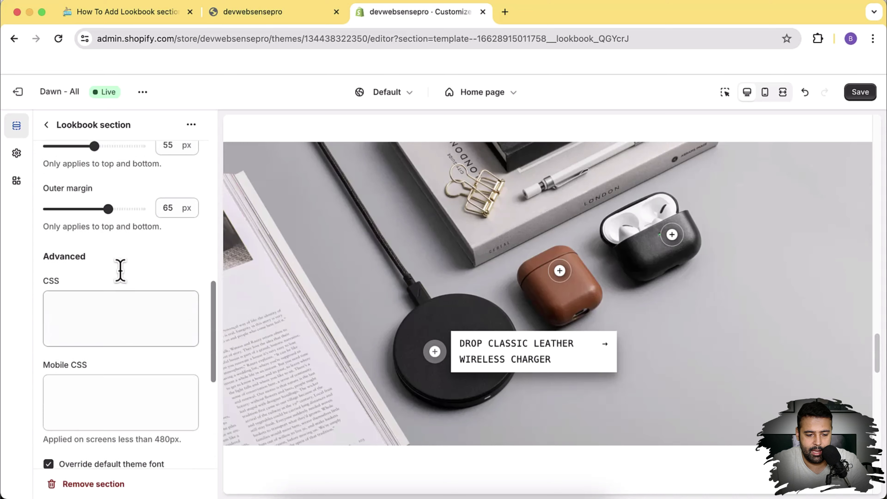
pyautogui.click(47, 124)
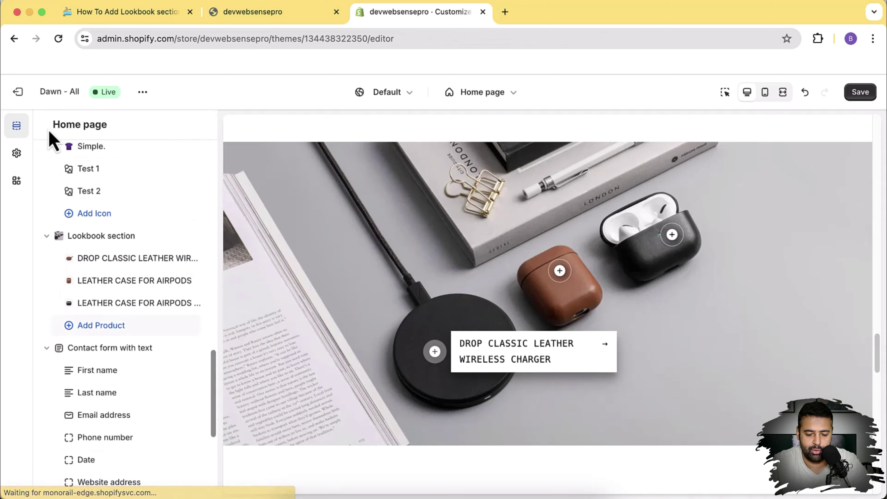
pyautogui.click(106, 261)
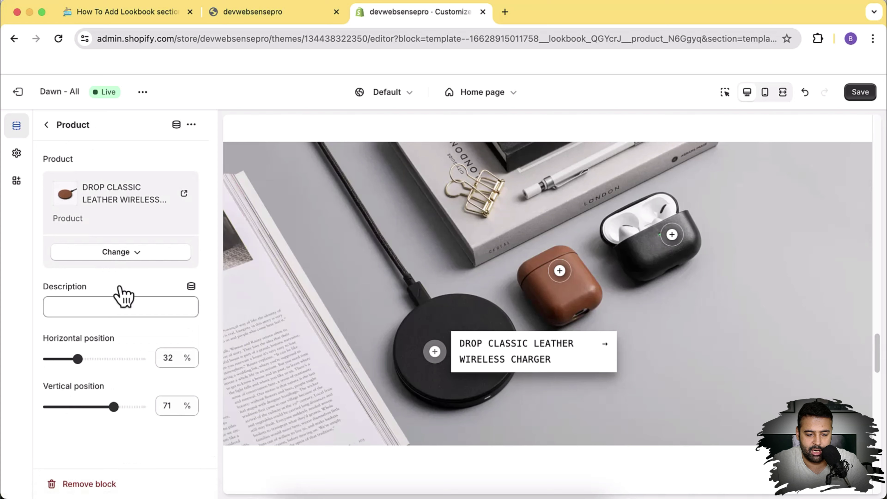
pyautogui.click(125, 301)
pyautogui.write('Tes')
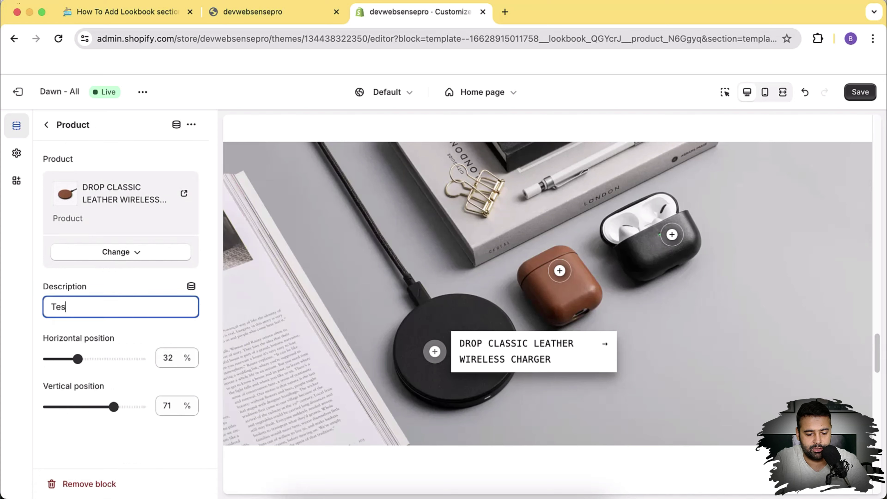
pyautogui.write('t')
pyautogui.press('BackSpace')
pyautogui.press('BackSpace')
pyautogui.press('BackSpace')
pyautogui.press('BackSpace')
pyautogui.write('Best product 50% limited time')
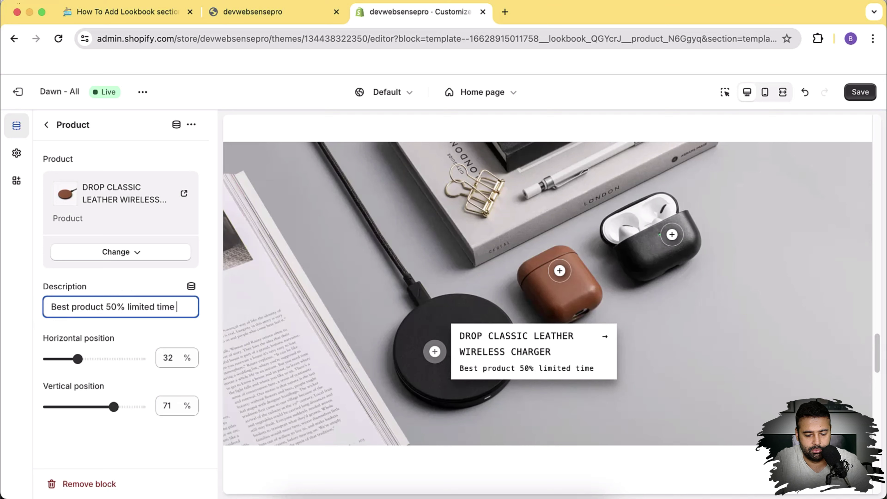
pyautogui.write('fer')
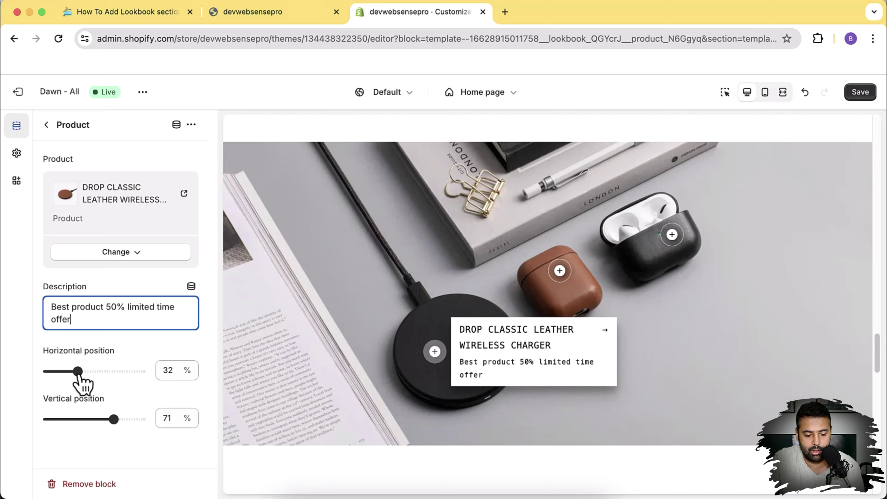
# Step: Adjust the wireless charger hotspot's horizontal position on the image and settle it at 37 %
pyautogui.moveTo(78, 373); pyautogui.dragTo(115, 373)
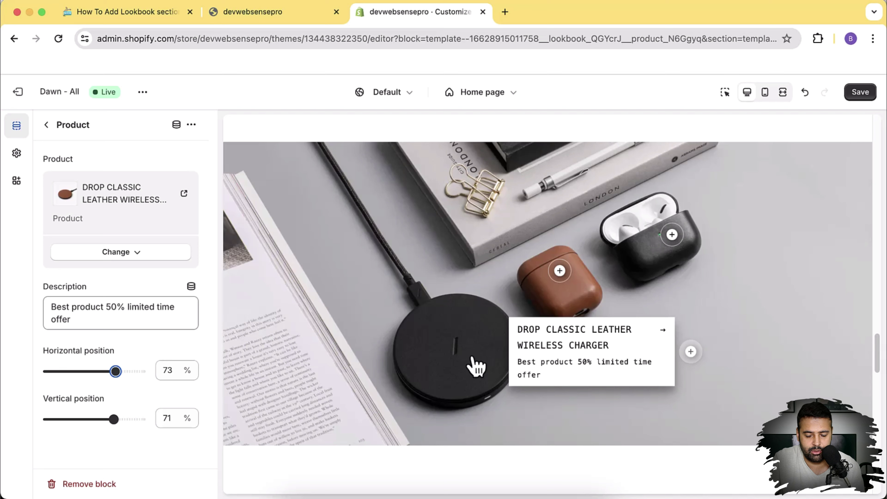
pyautogui.moveTo(116, 373); pyautogui.dragTo(98, 372)
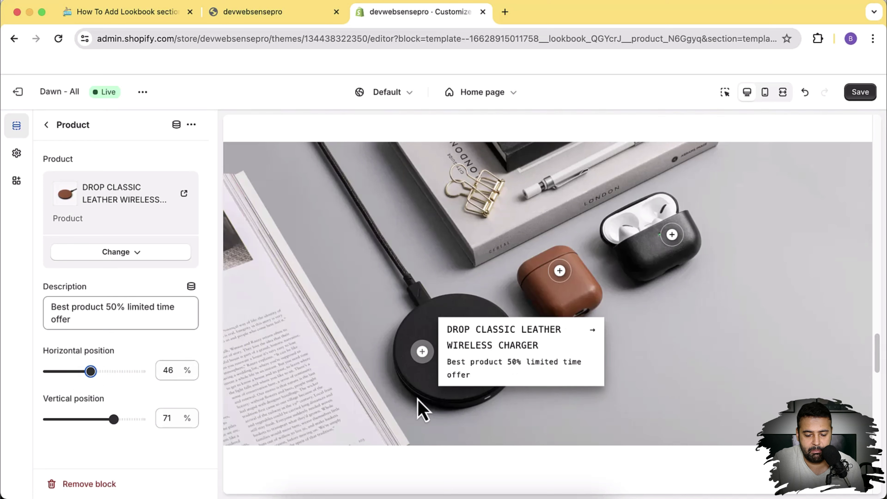
pyautogui.click(185, 371)
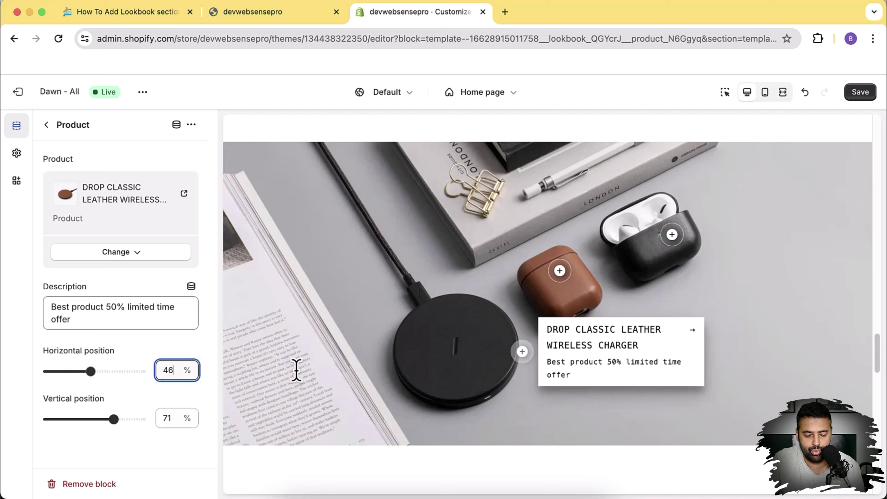
pyautogui.press('BackSpace')
pyautogui.write('0')
pyautogui.press('Tab')
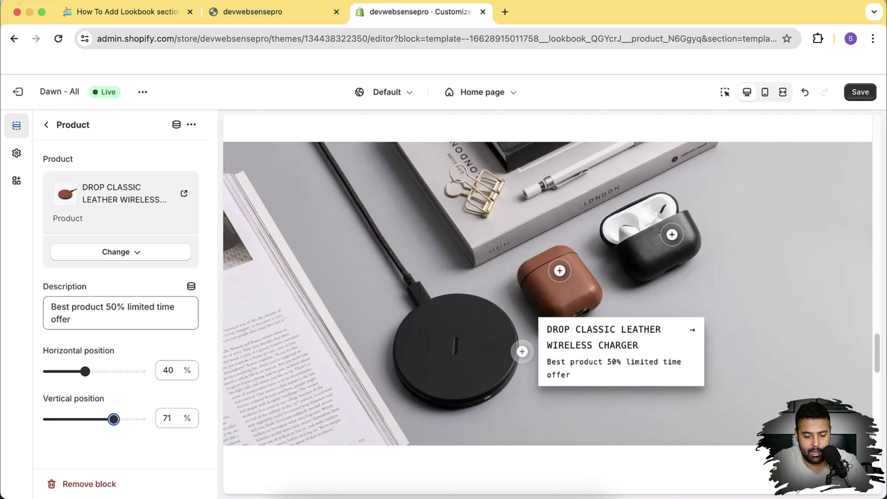
pyautogui.hotkey('shift', 'Tab')
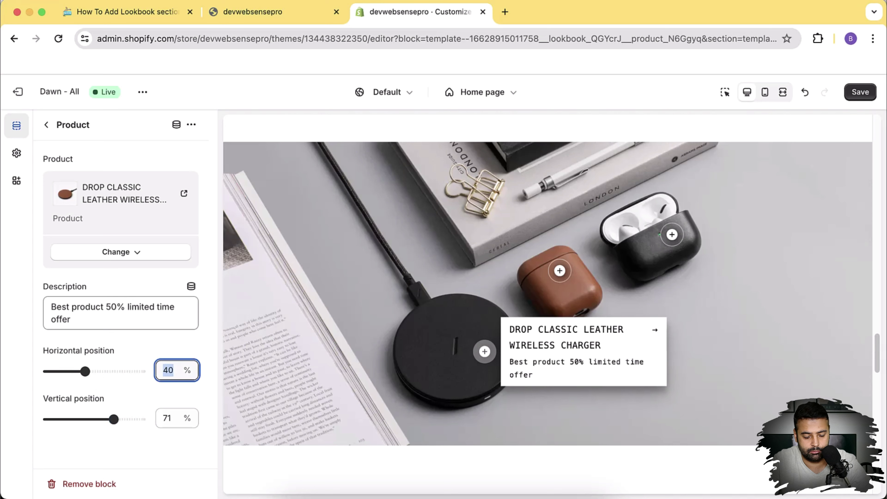
pyautogui.press('Tab')
pyautogui.hotkey('shift', 'Tab')
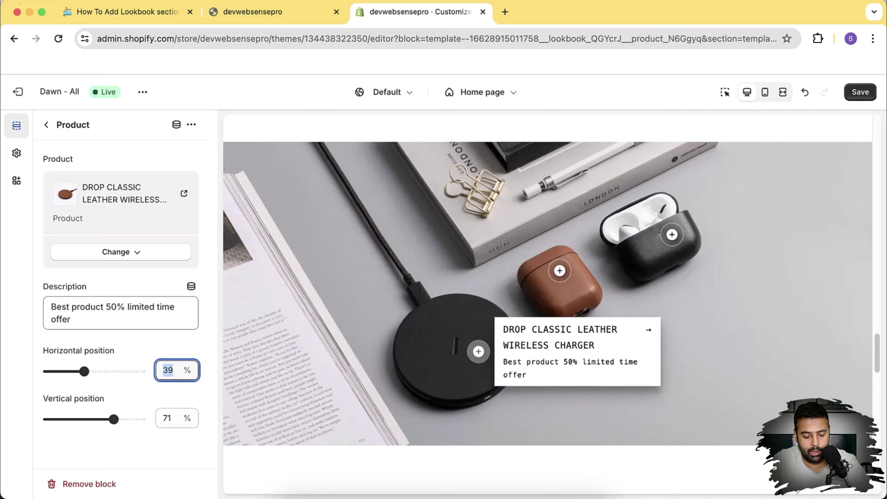
pyautogui.write('37')
pyautogui.press('Tab')
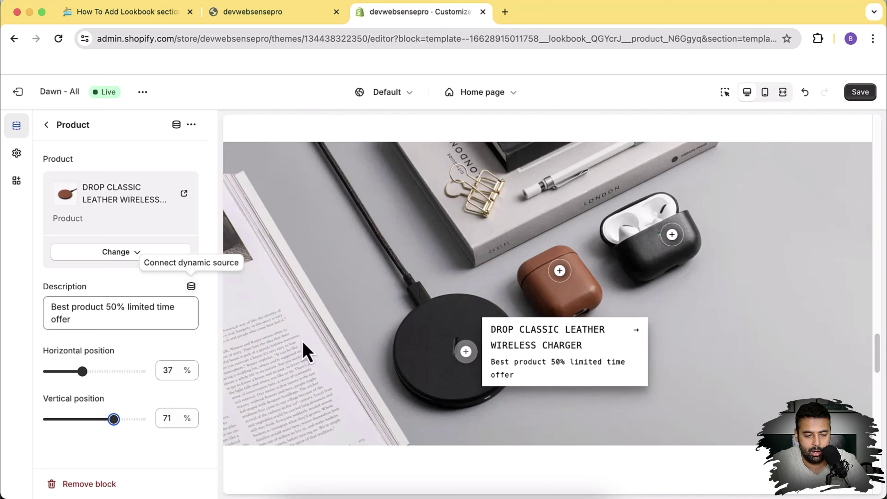
# Step: Add a new product block to the lookbook section and open its settings
pyautogui.click(47, 126)
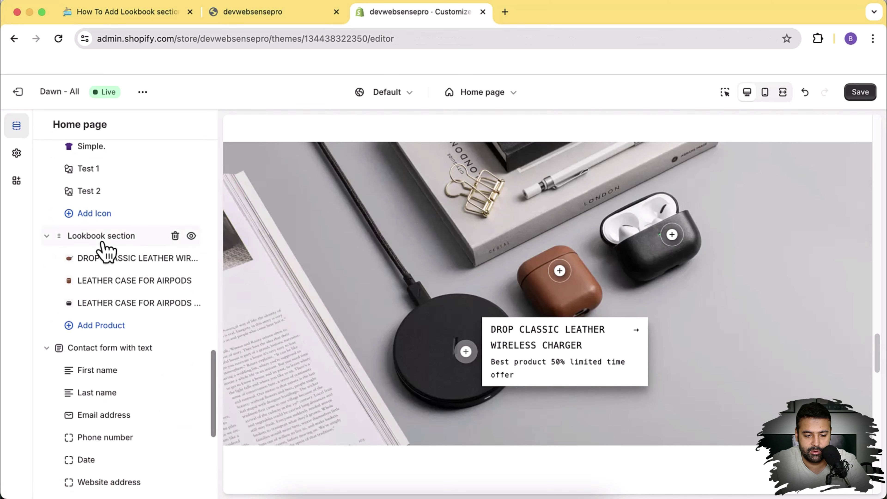
pyautogui.click(104, 331)
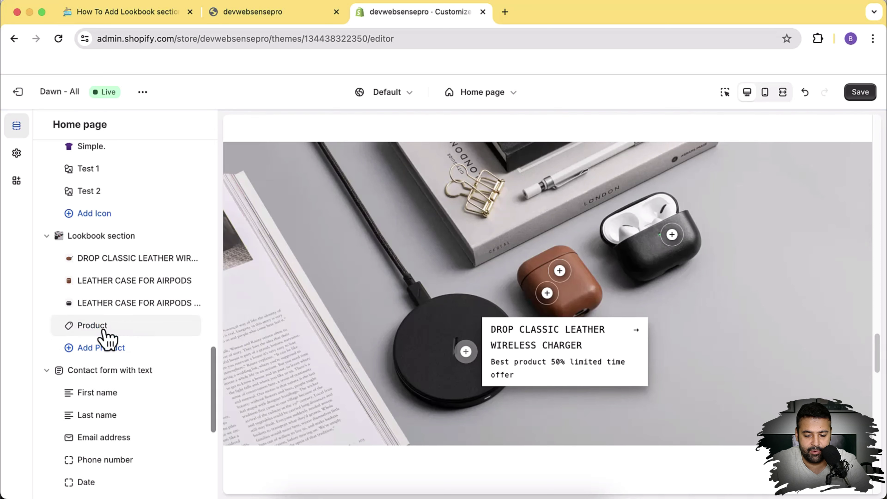
pyautogui.click(118, 329)
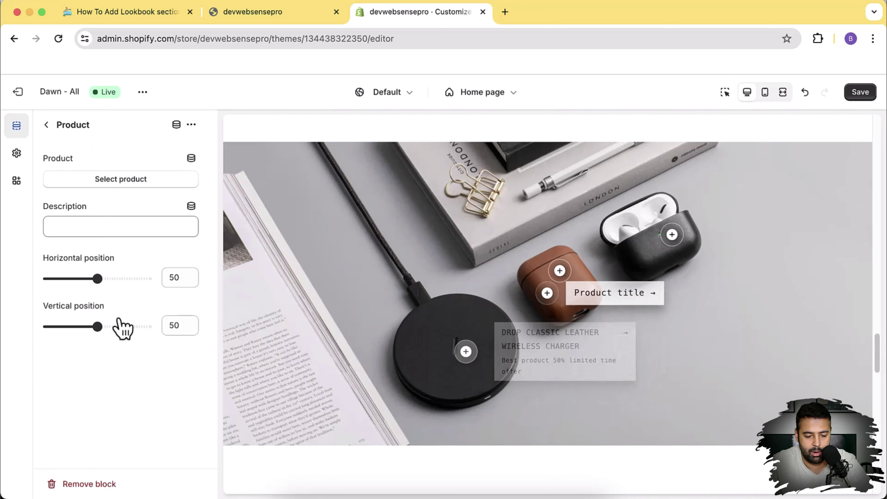
# Step: Assign the NIKE DRILL TOP - MEN'S product to the new lookbook product block
pyautogui.click(132, 185)
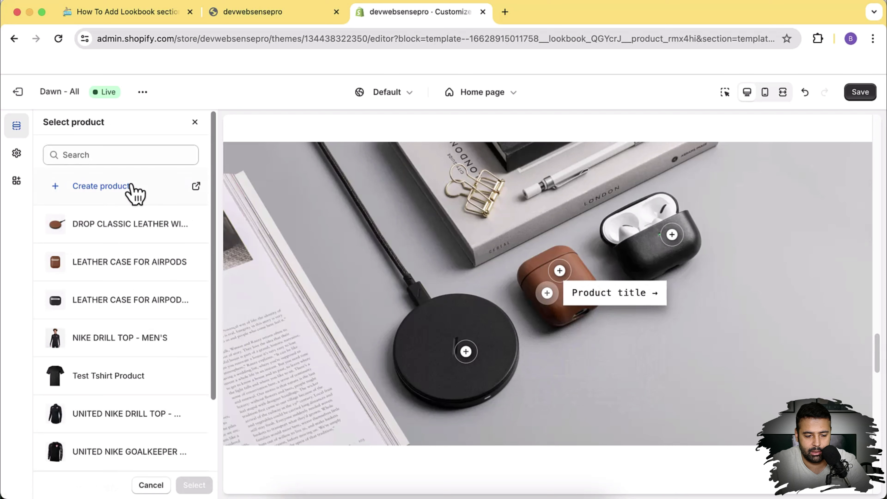
pyautogui.click(122, 342)
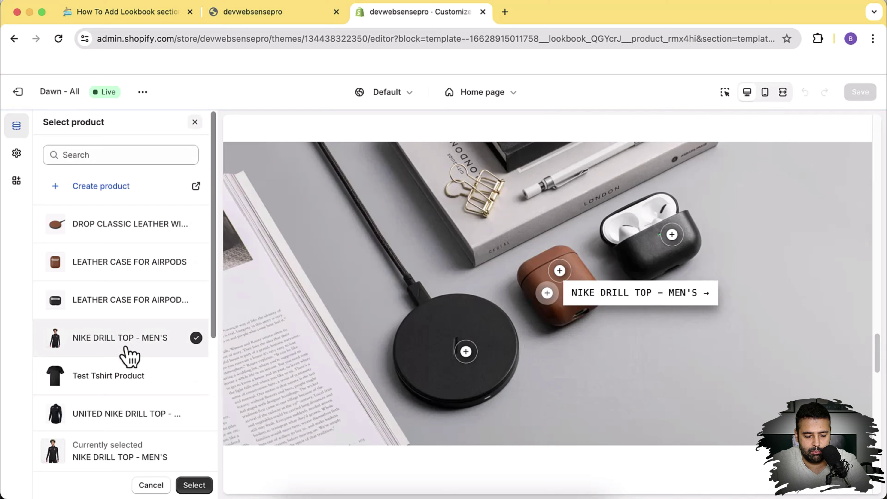
pyautogui.click(193, 485)
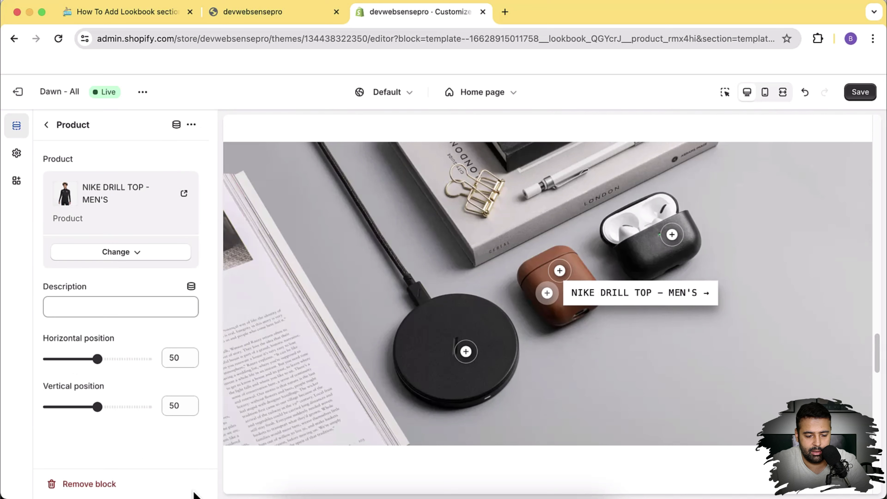
# Step: Position the Nike drill top hotspot at 78 horizontally and 86 vertically, and return to the home page's section list
pyautogui.moveTo(98, 359); pyautogui.dragTo(126, 362)
pyautogui.moveTo(98, 407); pyautogui.dragTo(137, 413)
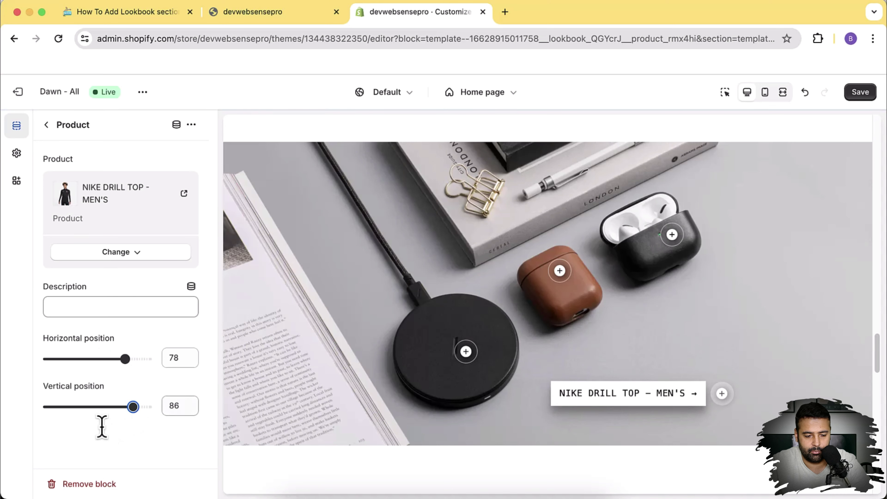
pyautogui.click(46, 126)
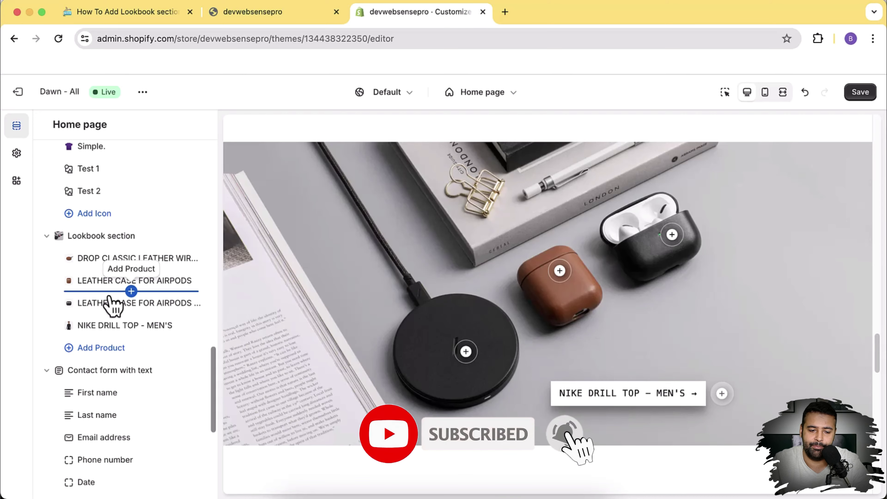
# Step: Switch to the live storefront and examine its home page from the header banner through the featured products
pyautogui.click(244, 12)
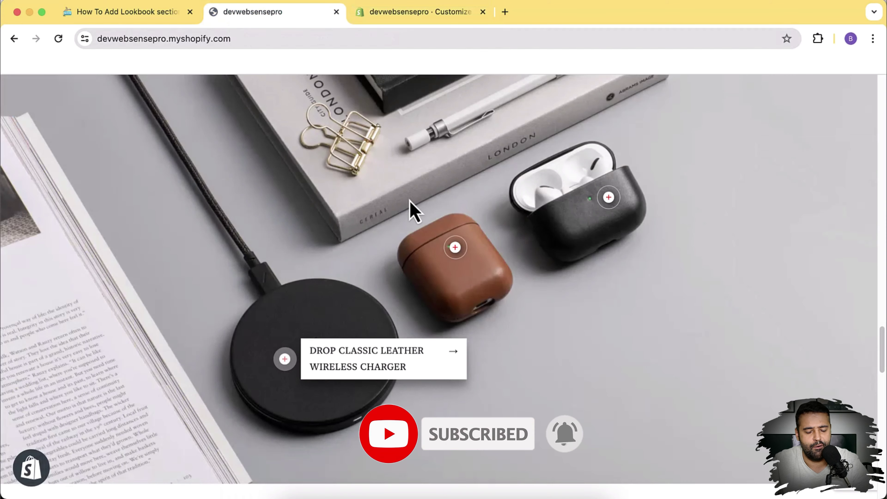
pyautogui.scroll(20, 414, 209)
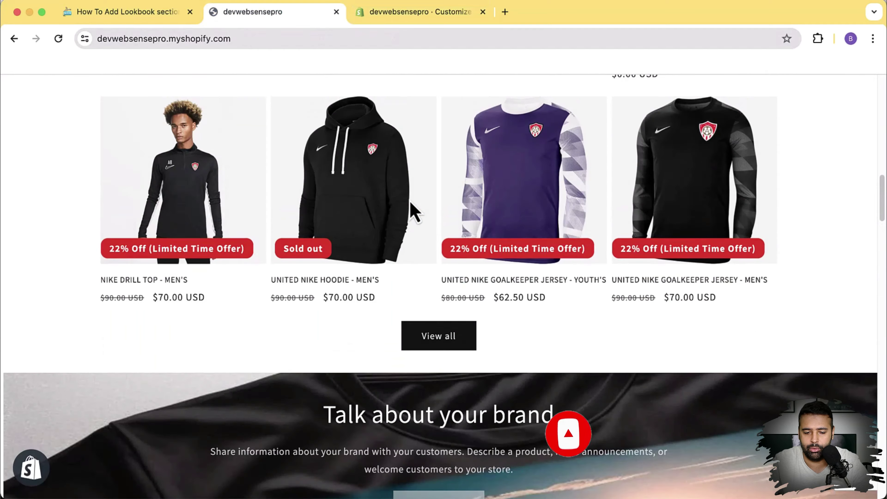
pyautogui.scroll(10, 414, 210)
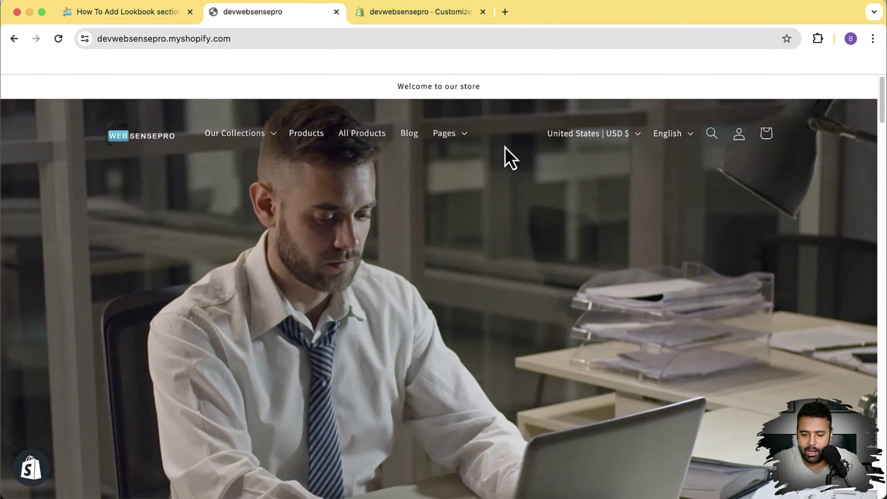
pyautogui.scroll(-5, 505, 147)
pyautogui.scroll(-10, 505, 147)
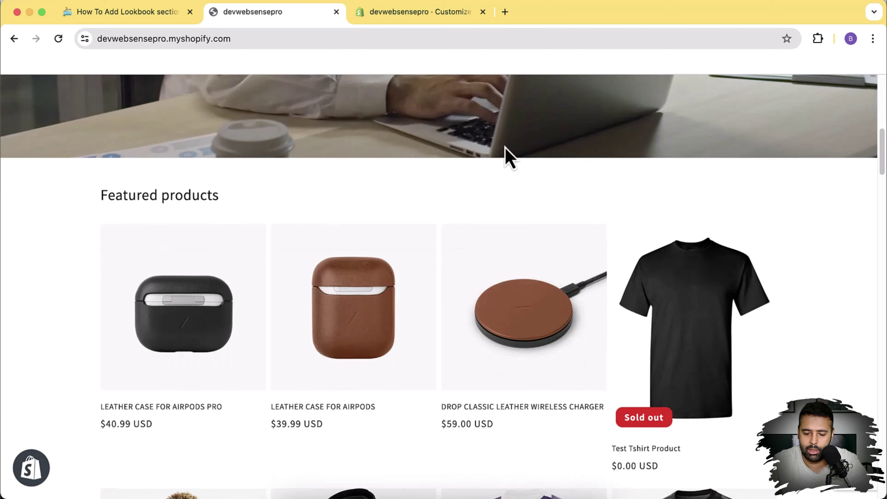
pyautogui.scroll(-6, 509, 154)
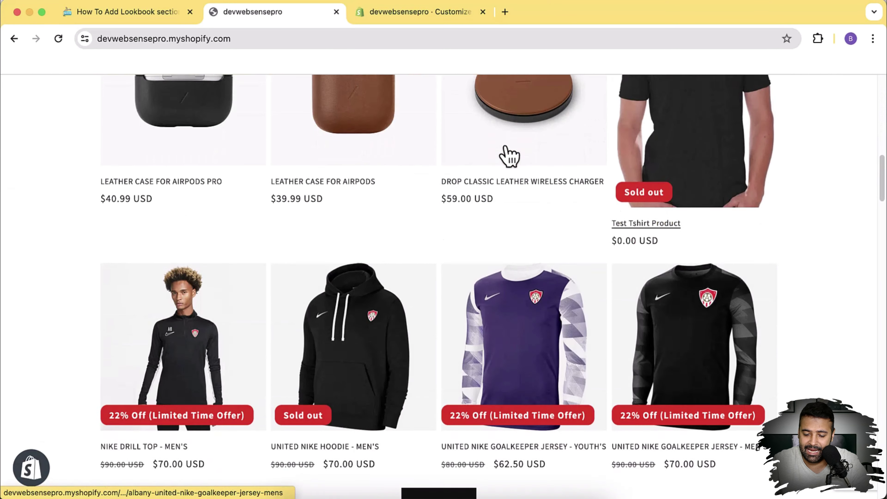
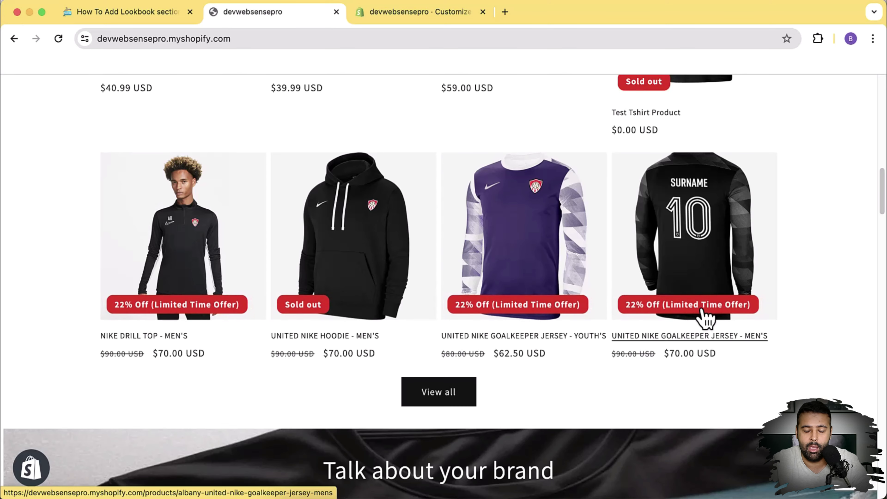
# Step: Examine the rest of the storefront home page, advancing the icon carousel and viewing the lookbook and the quote request form
pyautogui.scroll(-5, 751, 266)
pyautogui.scroll(-4, 784, 238)
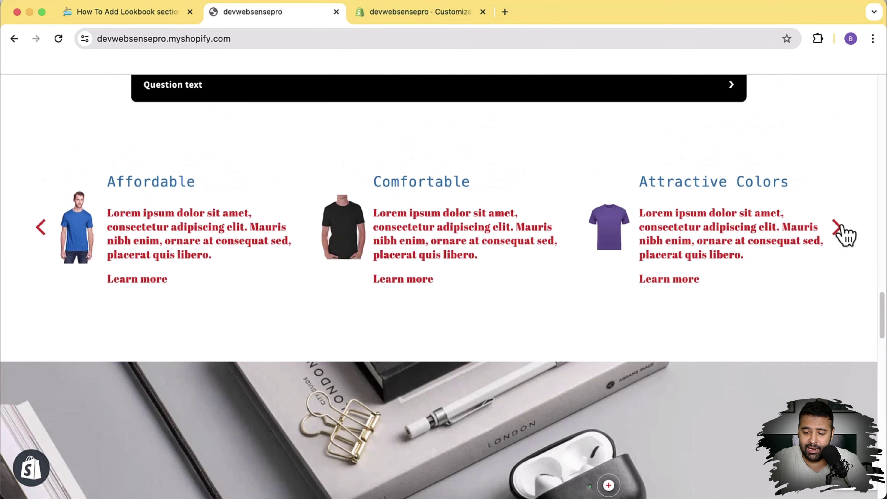
pyautogui.click(841, 229)
pyautogui.click(844, 231)
pyautogui.click(844, 231)
pyautogui.scroll(-10, 863, 200)
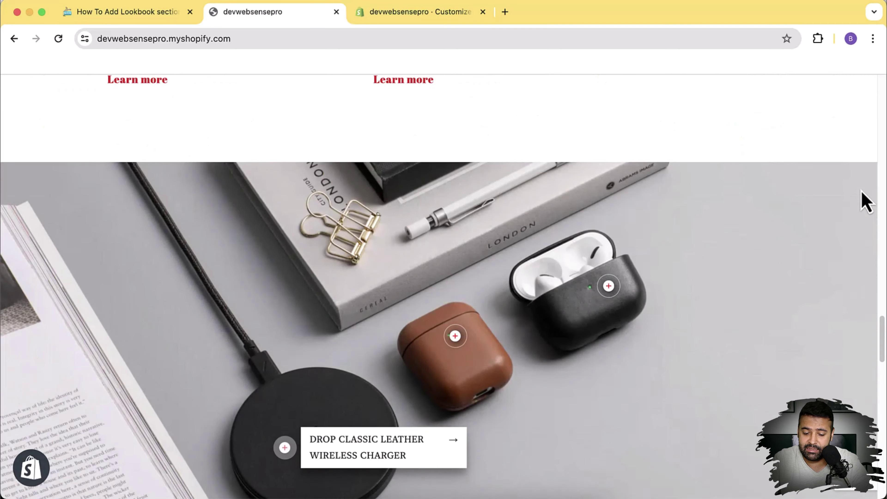
pyautogui.scroll(-10, 865, 202)
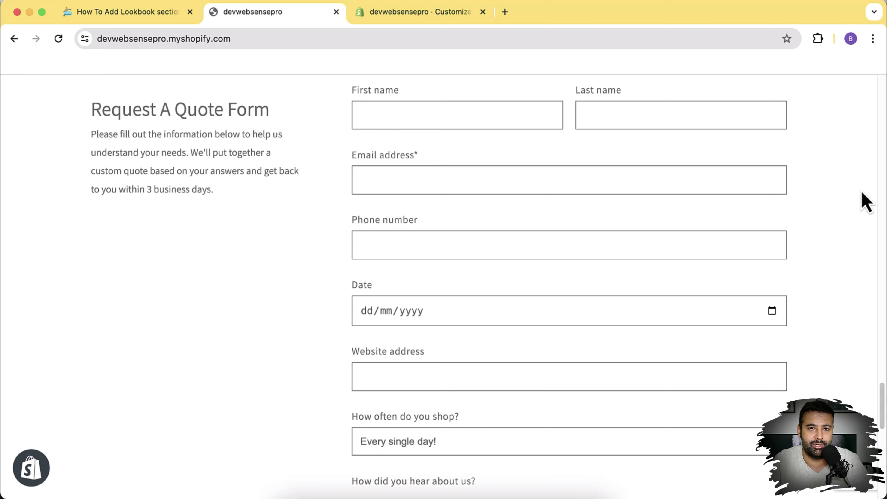
# Step: Return to the theme editor, review the lookbook and contact form blocks, and exit to the themes page, discarding the unsaved changes
pyautogui.click(409, 14)
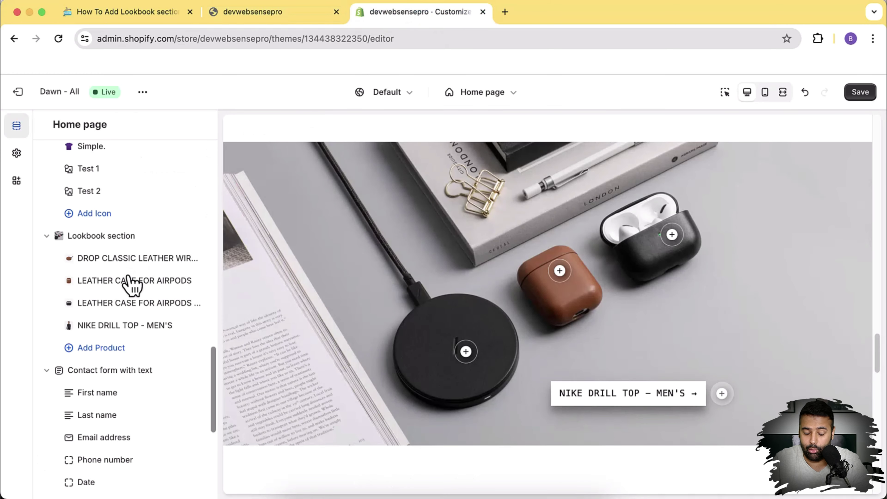
pyautogui.scroll(-5, 132, 284)
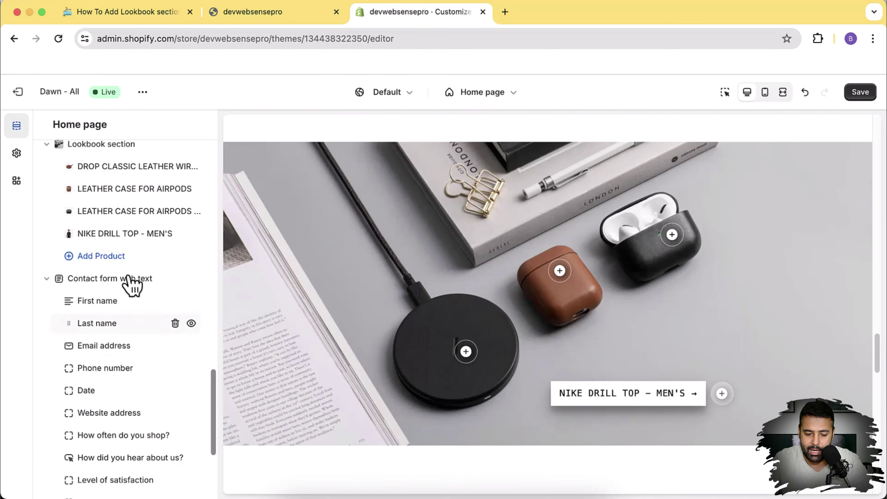
pyautogui.scroll(-2, 130, 284)
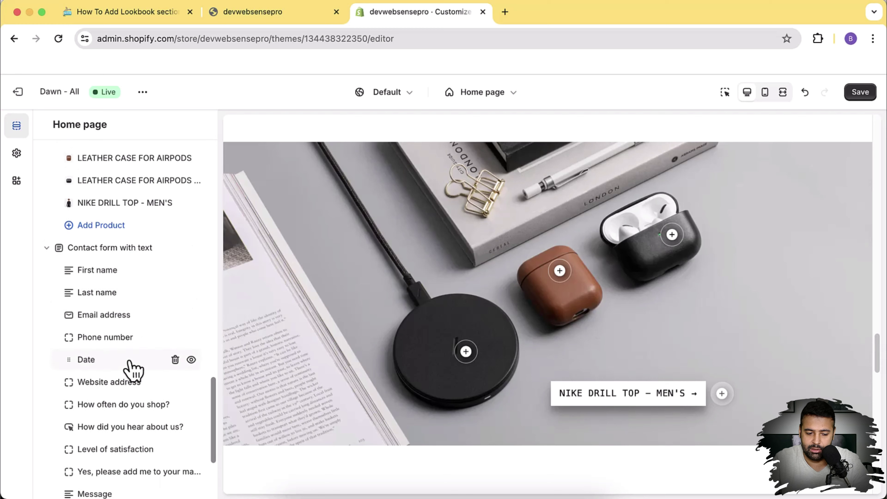
pyautogui.scroll(9, 130, 363)
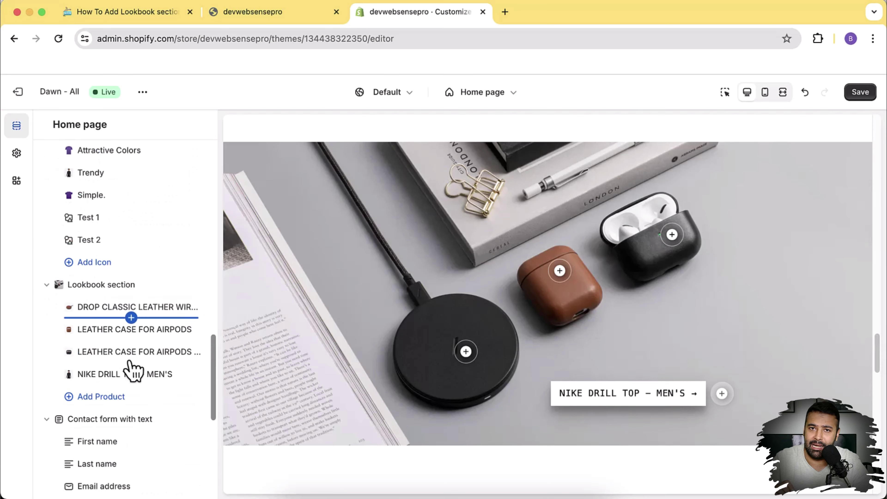
pyautogui.scroll(-1, 132, 370)
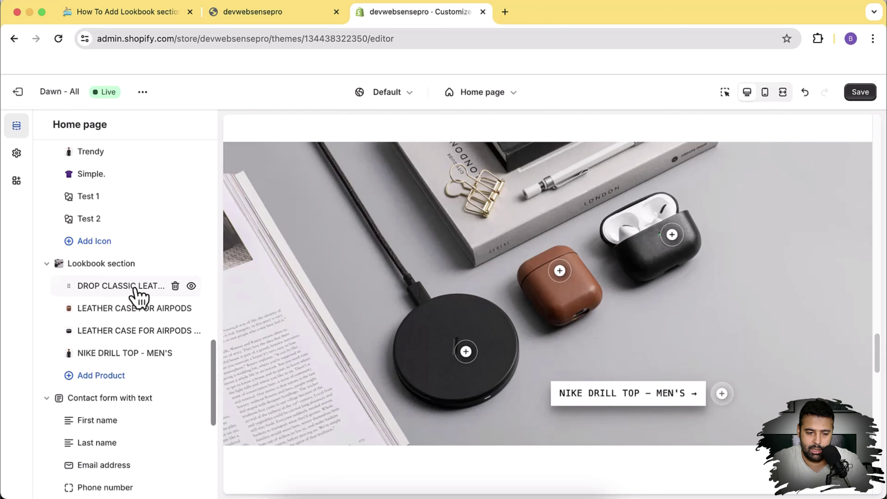
pyautogui.click(20, 92)
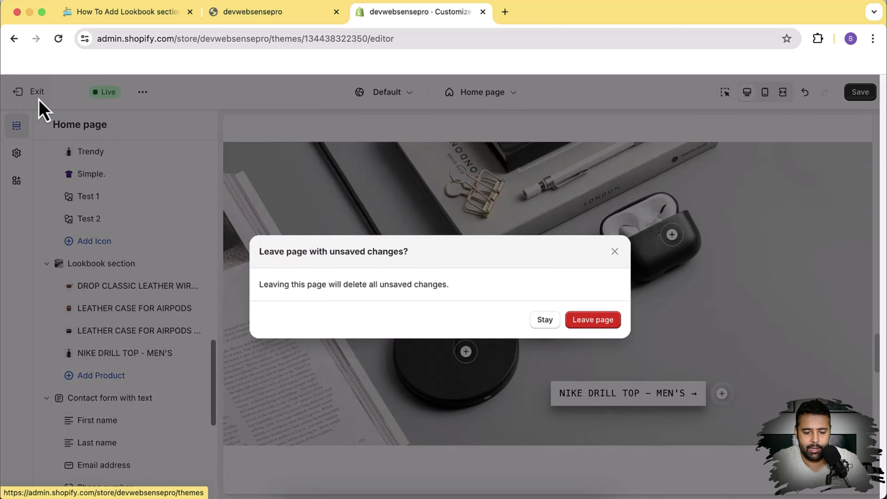
pyautogui.click(615, 325)
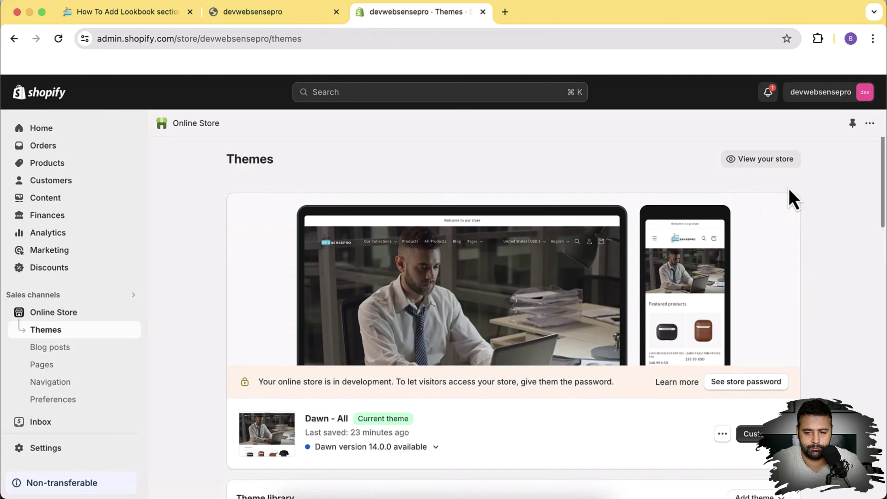
# Step: Add the free Dawn theme from the popular free themes to the theme library
pyautogui.scroll(-10, 788, 190)
pyautogui.scroll(-10, 812, 190)
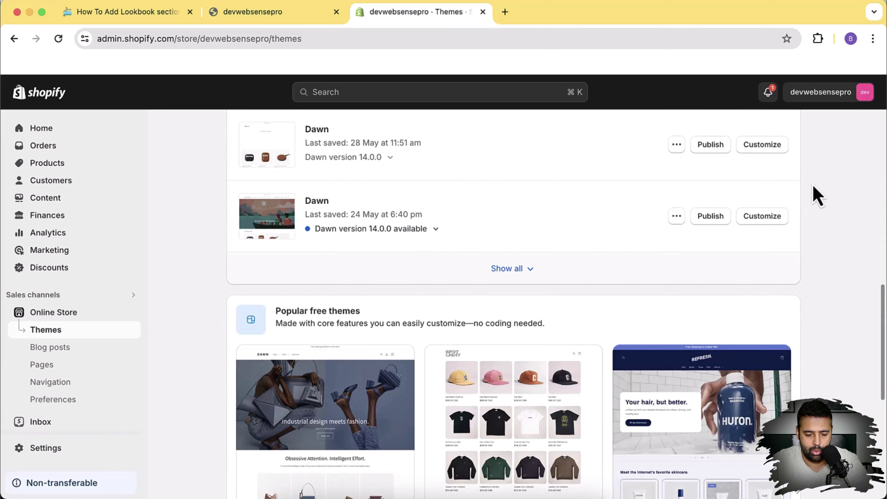
pyautogui.scroll(3, 814, 195)
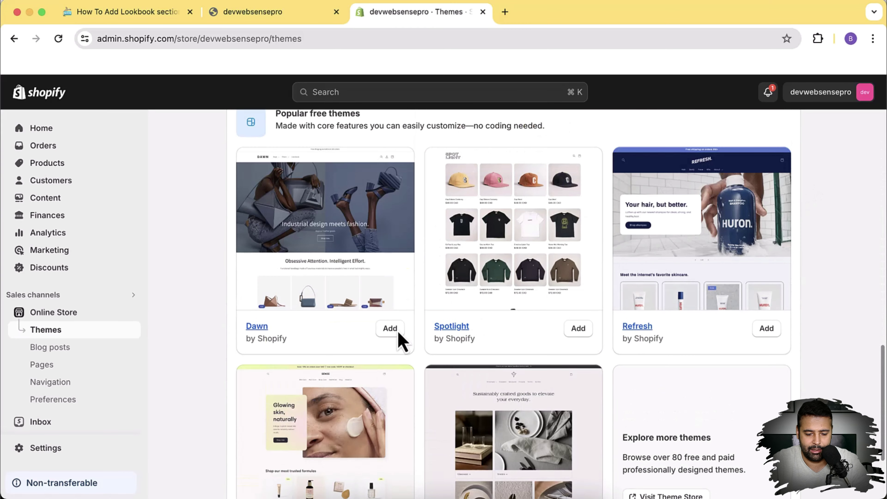
pyautogui.click(390, 329)
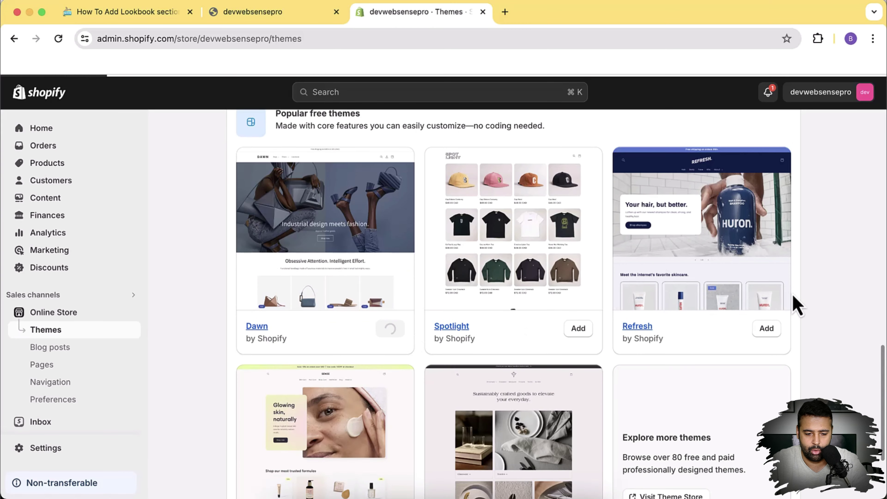
# Step: Publish the newly added Dawn theme as the store's current theme
pyautogui.scroll(10, 798, 304)
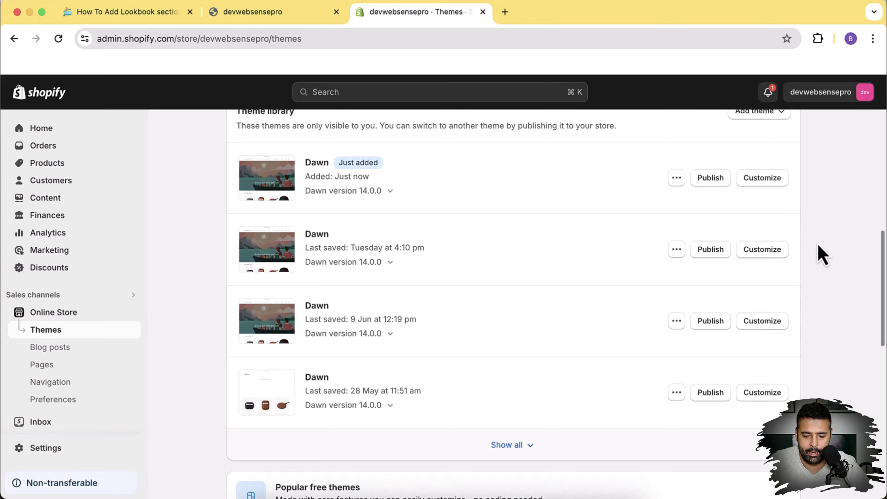
pyautogui.scroll(3, 822, 253)
pyautogui.click(710, 233)
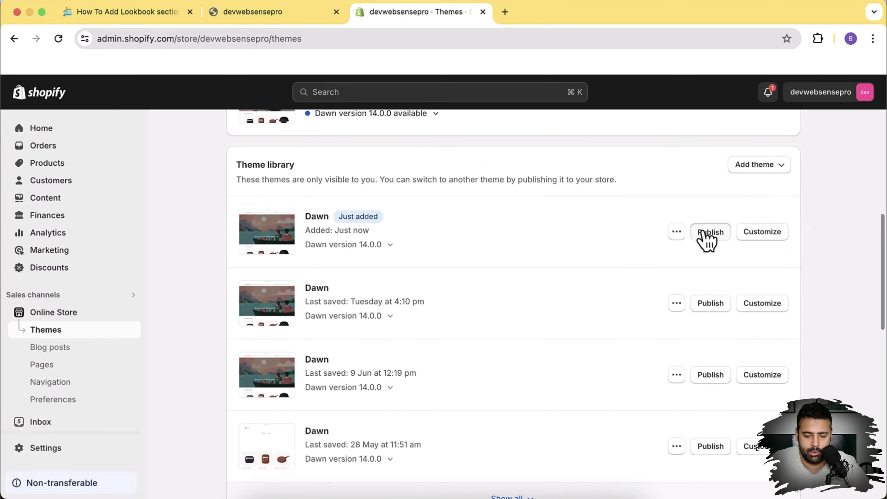
pyautogui.click(604, 373)
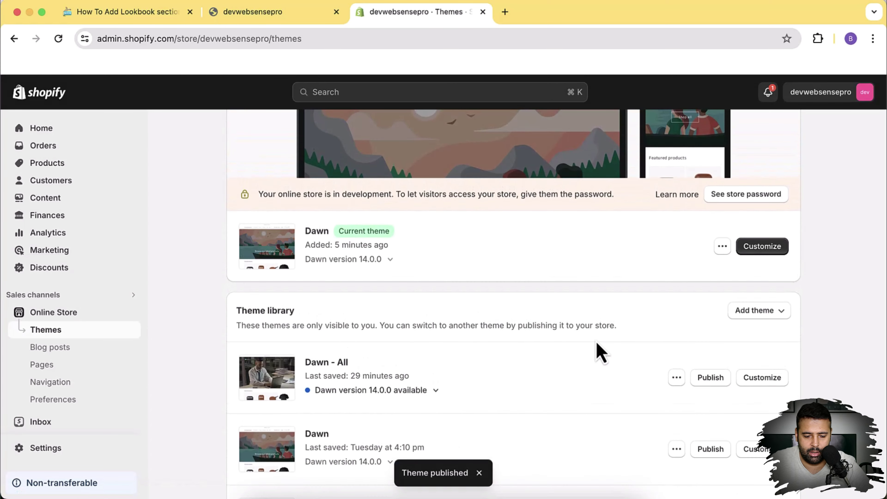
# Step: Open a preview of the current Dawn theme and place its browser tab directly after the existing storefront tab
pyautogui.scroll(4, 597, 351)
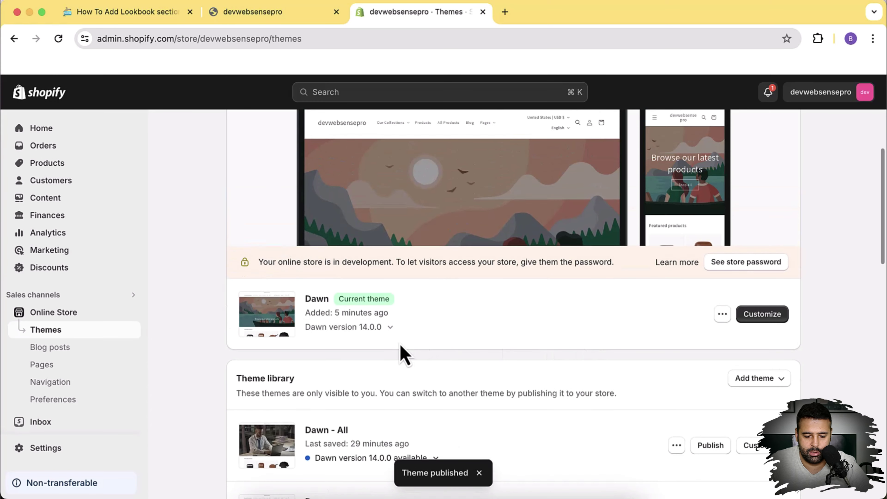
pyautogui.scroll(2, 466, 350)
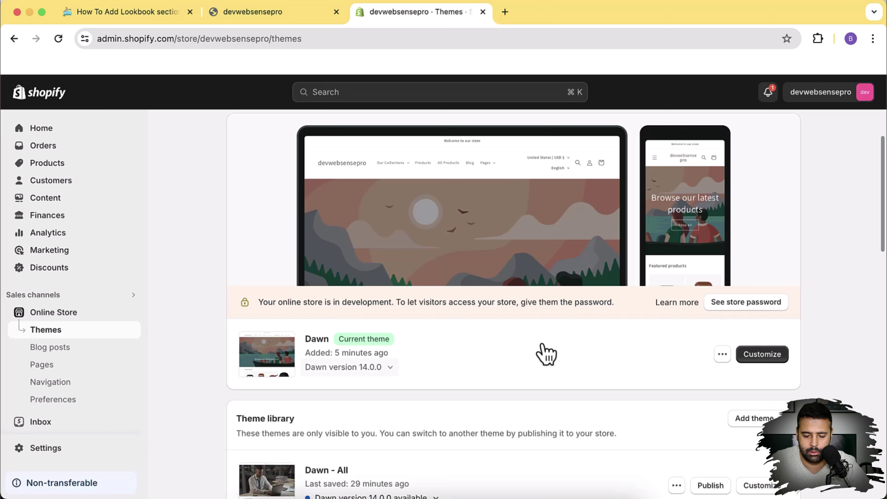
pyautogui.scroll(1, 647, 368)
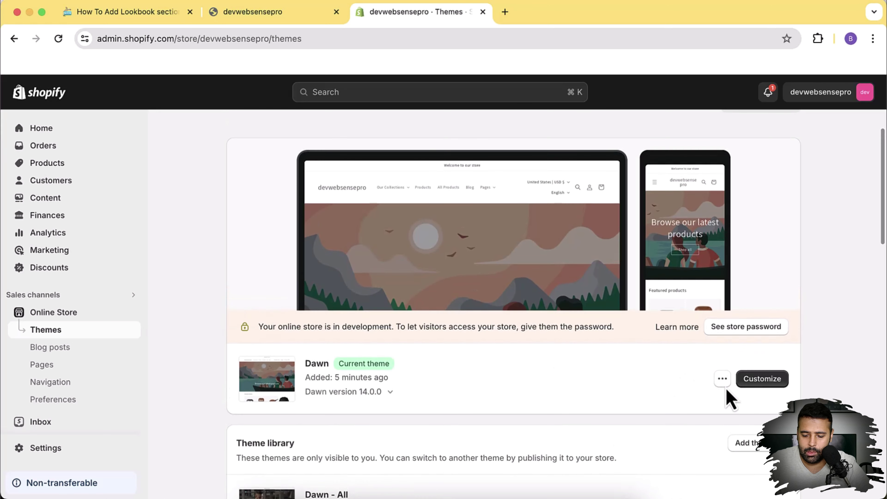
pyautogui.click(722, 378)
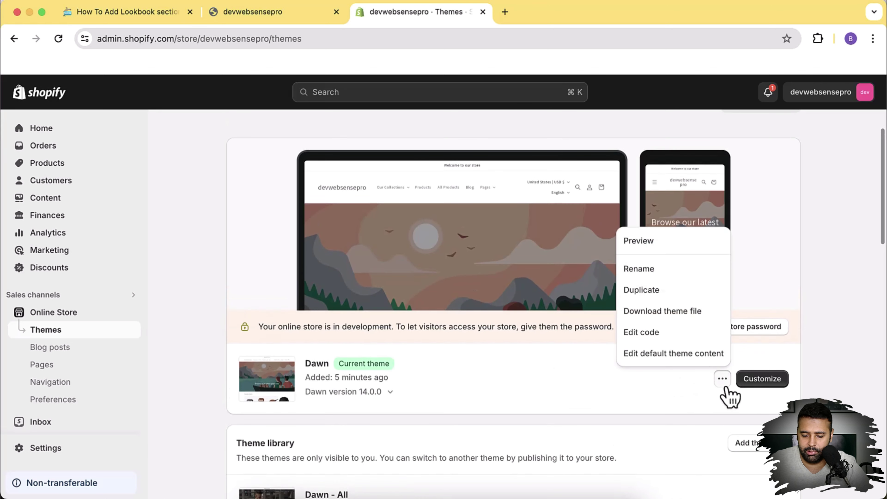
pyautogui.click(672, 247)
pyautogui.moveTo(519, 21); pyautogui.dragTo(384, 18)
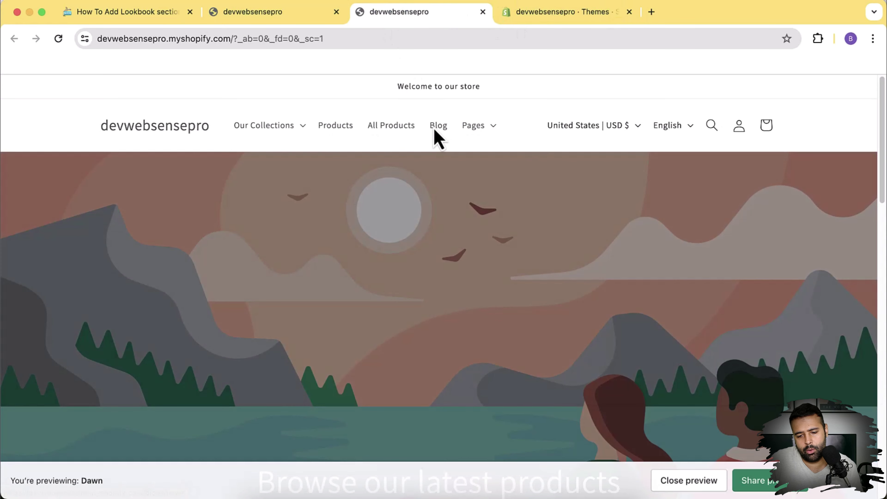
# Step: Look over the Dawn preview's home page and hide the preview bar
pyautogui.scroll(-5, 438, 137)
pyautogui.scroll(6, 438, 136)
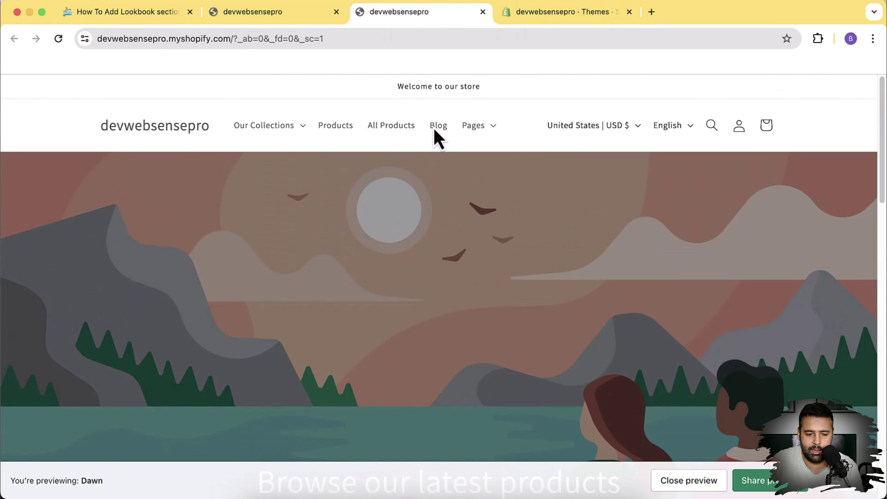
pyautogui.scroll(-5, 433, 136)
pyautogui.scroll(5, 527, 218)
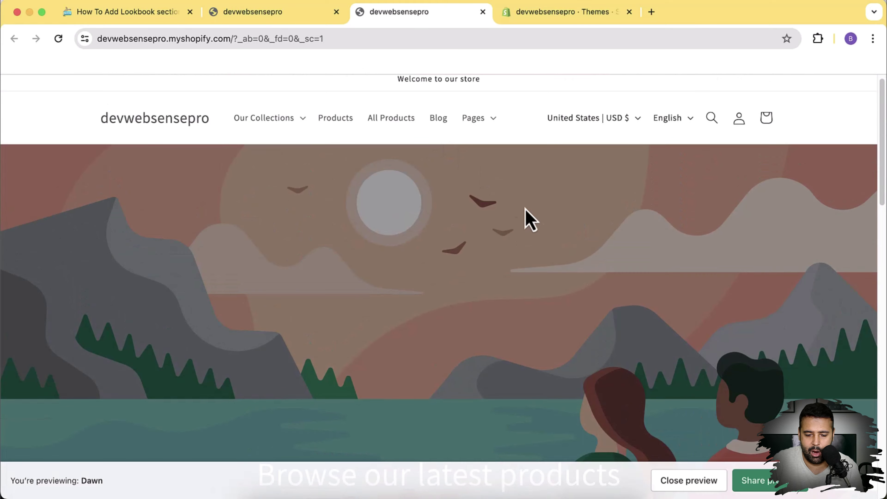
pyautogui.click(841, 490)
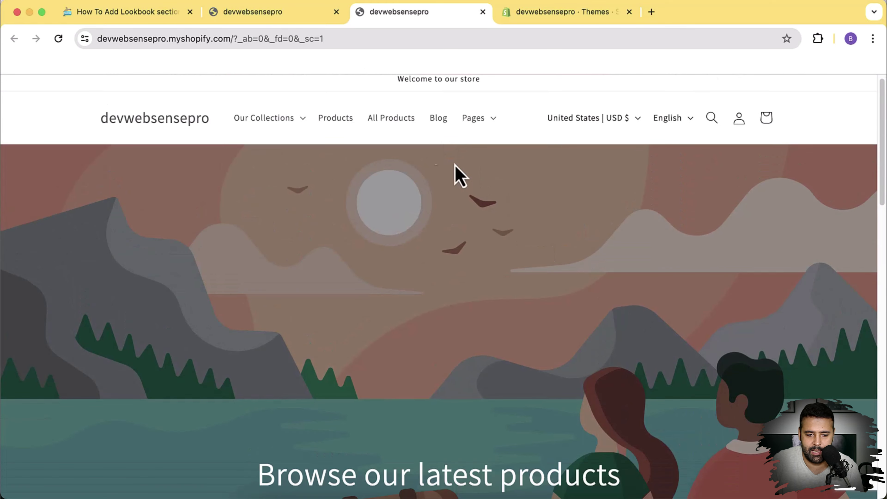
# Step: Compare the existing storefront's home page with the new Dawn theme's home page, down to its featured products
pyautogui.click(290, 13)
pyautogui.scroll(20, 370, 198)
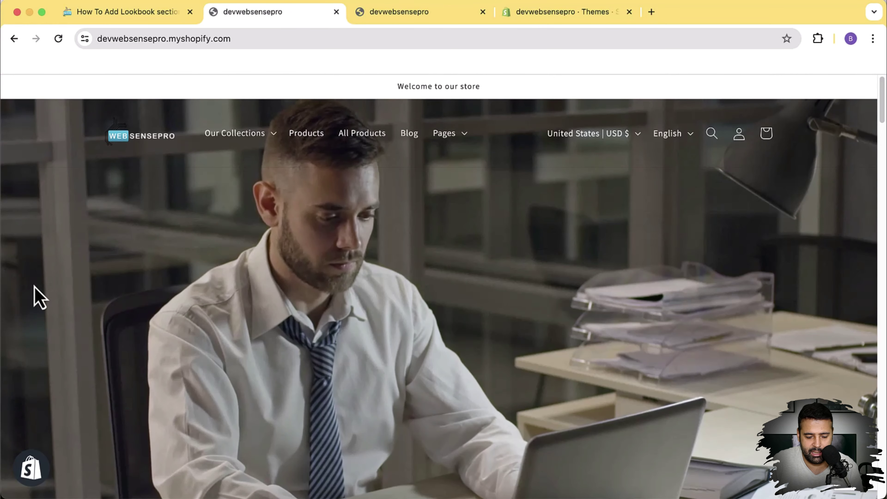
pyautogui.scroll(-5, 33, 297)
pyautogui.scroll(5, 33, 297)
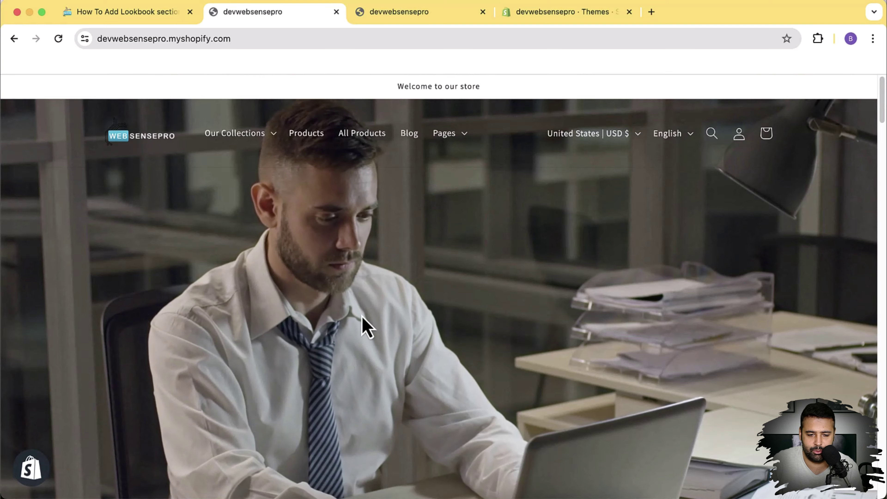
pyautogui.click(426, 21)
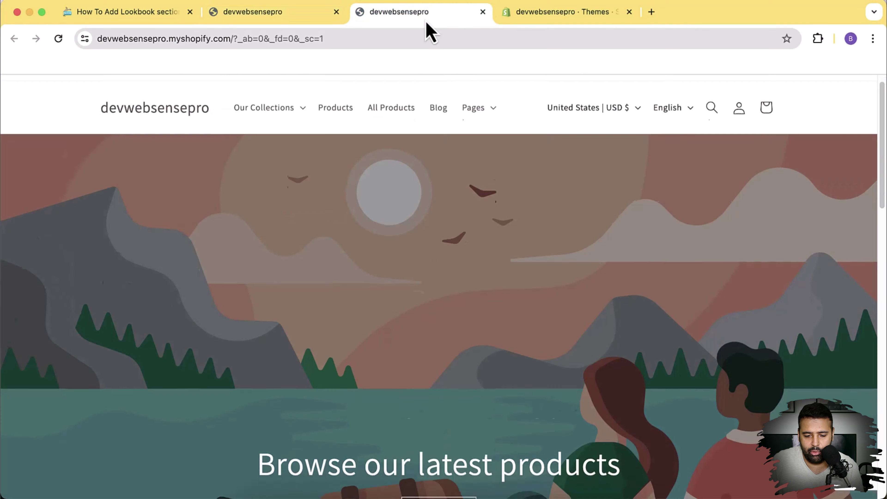
pyautogui.scroll(-10, 431, 30)
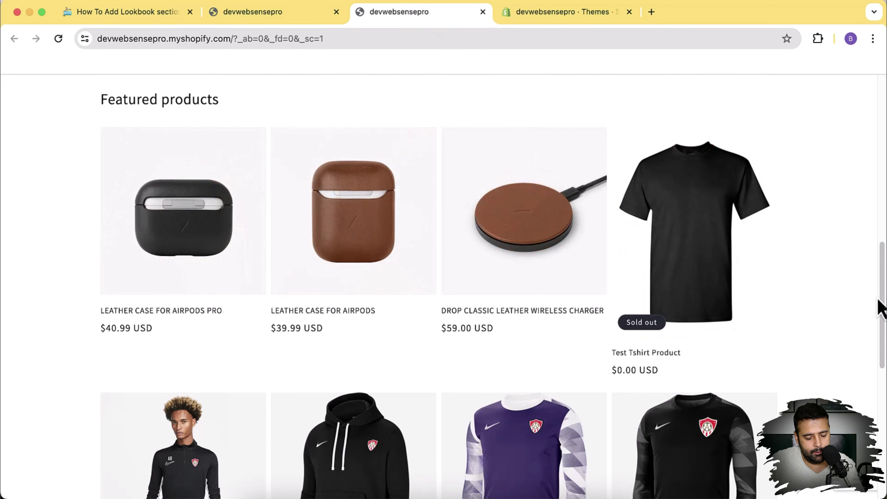
# Step: Return to the theme library in the Shopify admin and open the current Dawn theme's code for editing
pyautogui.click(543, 14)
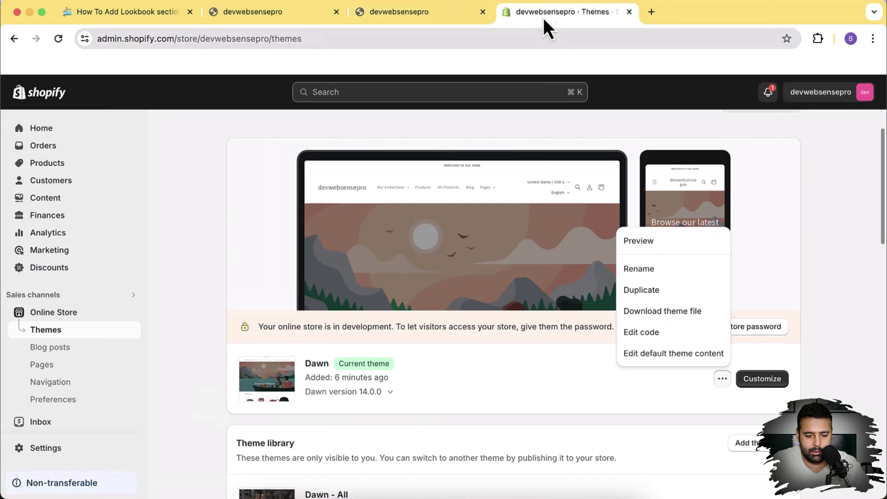
pyautogui.click(786, 262)
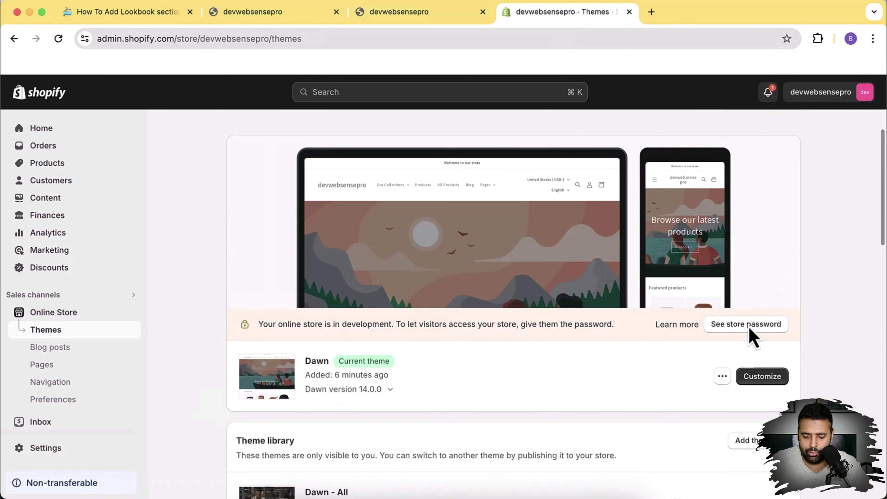
pyautogui.click(722, 377)
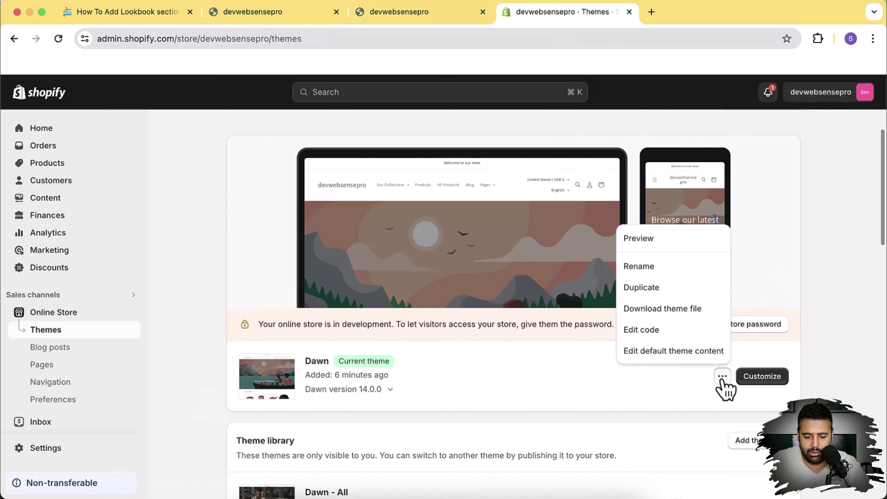
pyautogui.click(685, 334)
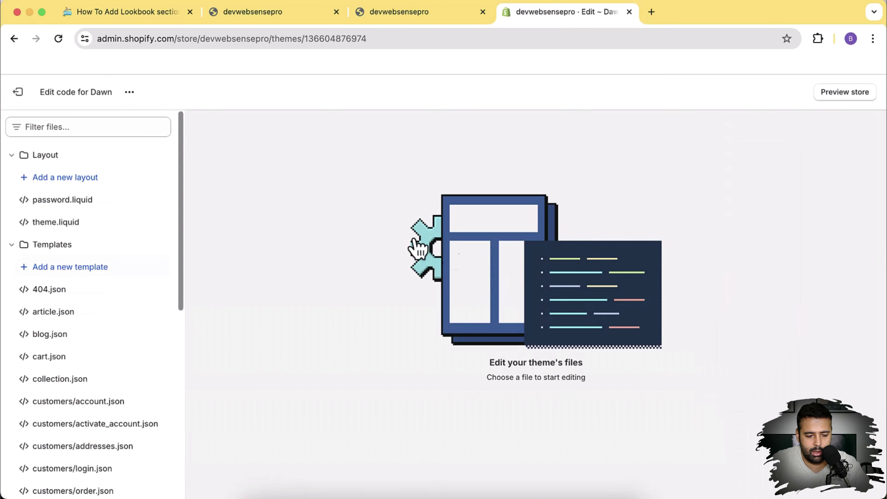
# Step: Create a new liquid section file named lookbook in the theme's Sections folder
pyautogui.scroll(-10, 158, 176)
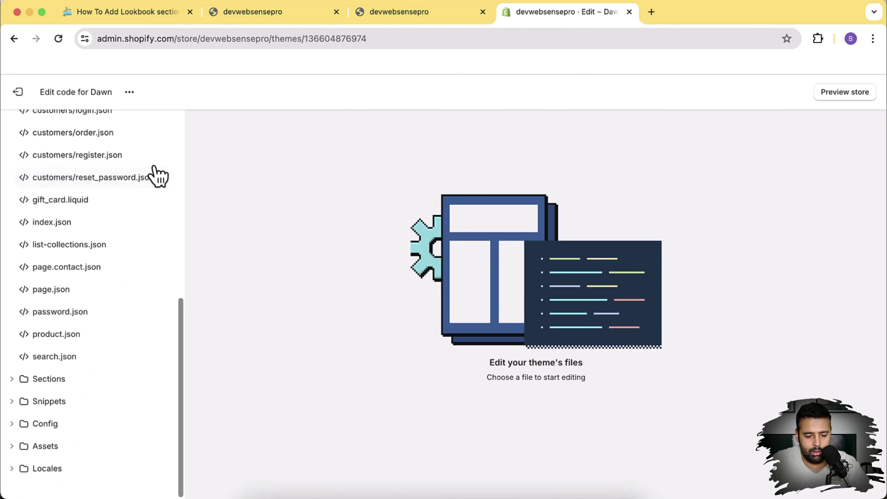
pyautogui.click(14, 380)
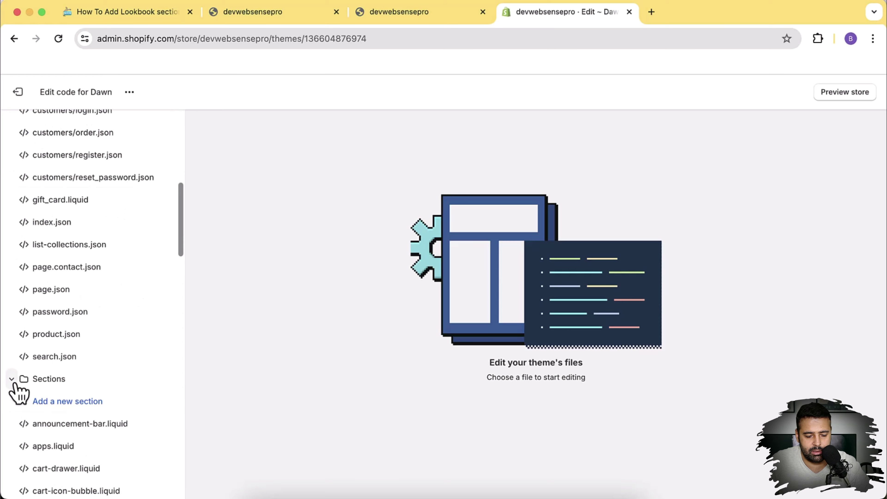
pyautogui.scroll(-3, 16, 387)
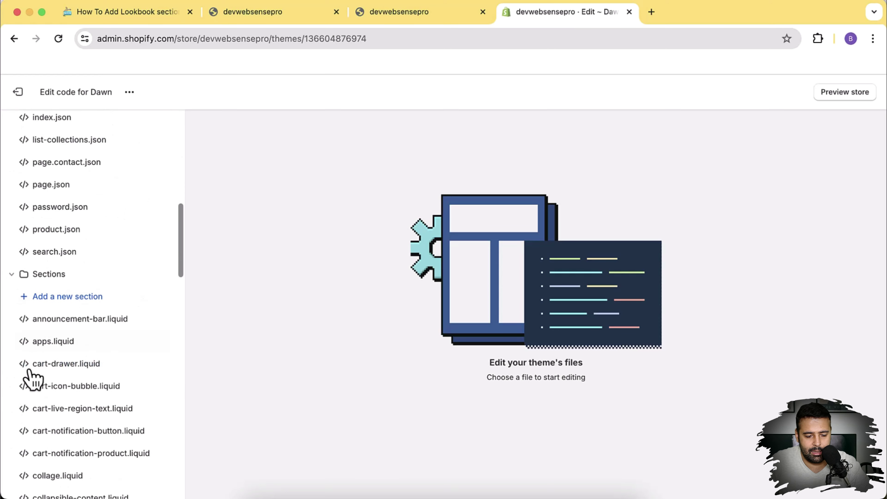
pyautogui.click(104, 299)
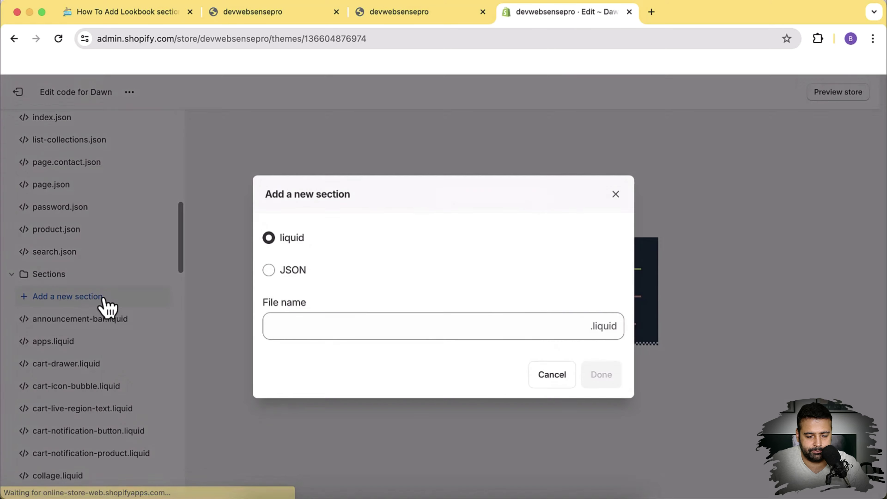
pyautogui.click(385, 324)
pyautogui.write('lookbook')
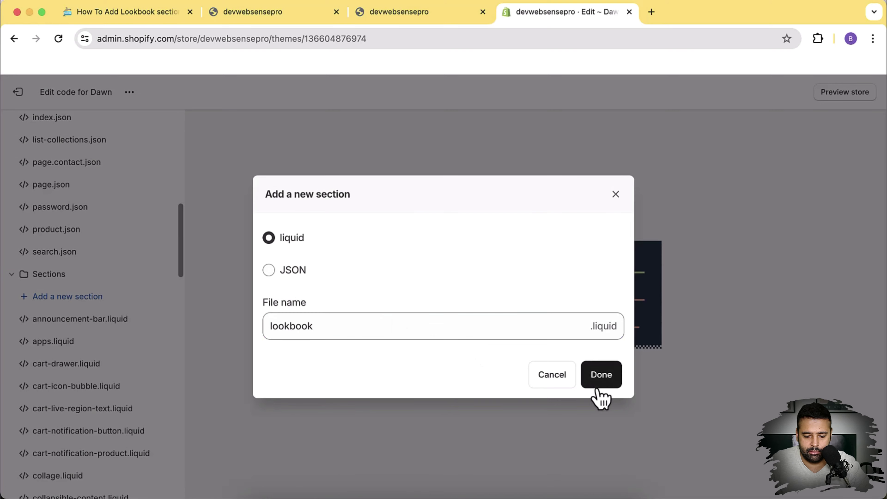
pyautogui.click(599, 382)
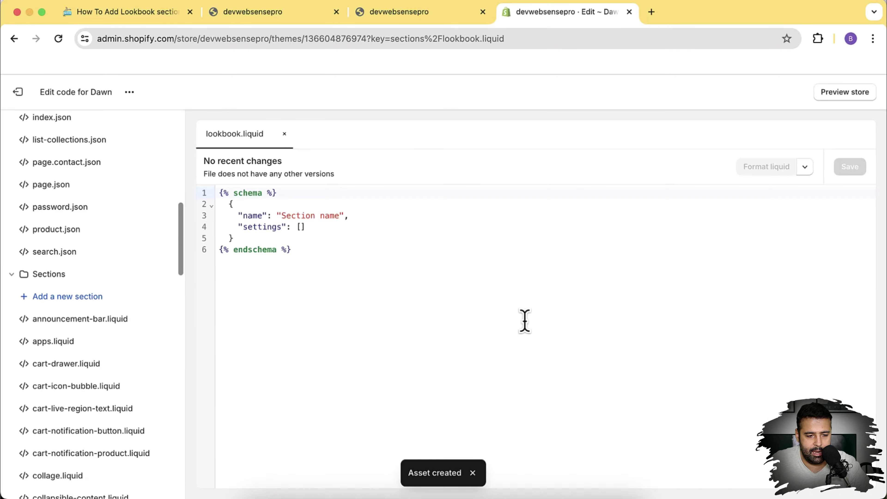
# Step: Check the tutorial article's Step 1 code, then delete all default code from lookbook.liquid
pyautogui.click(154, 14)
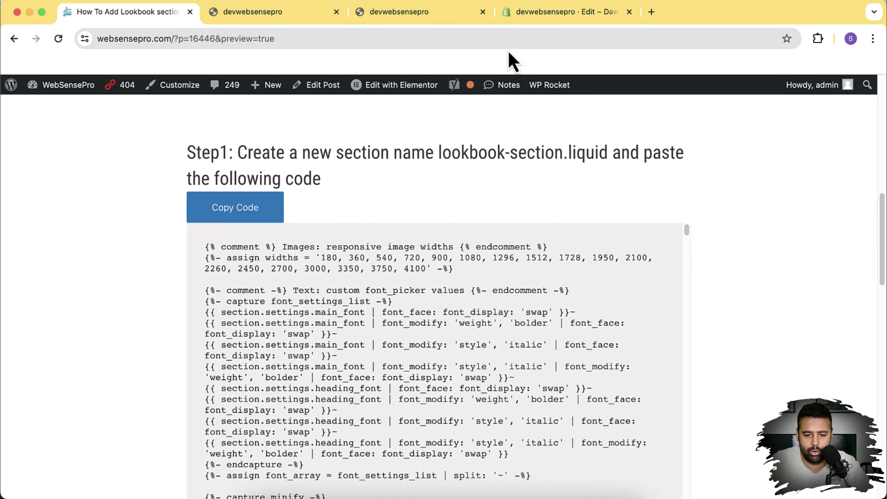
pyautogui.click(528, 19)
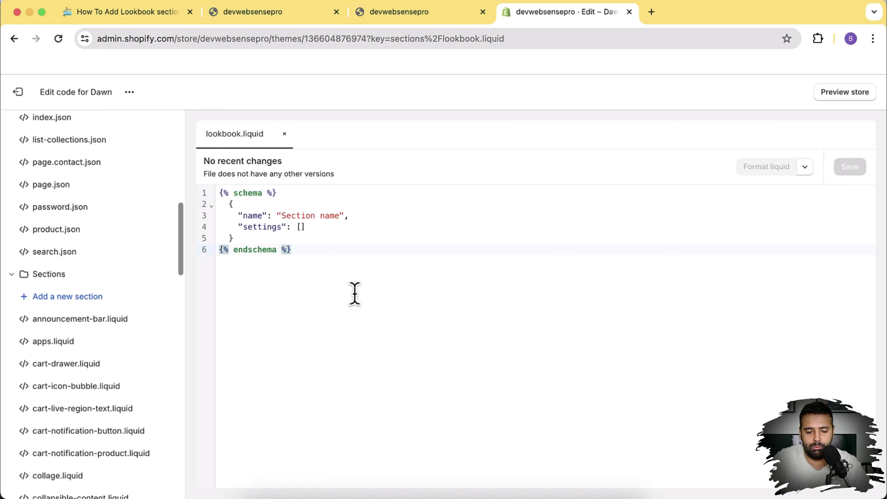
pyautogui.press('super+a')
pyautogui.press('BackSpace')
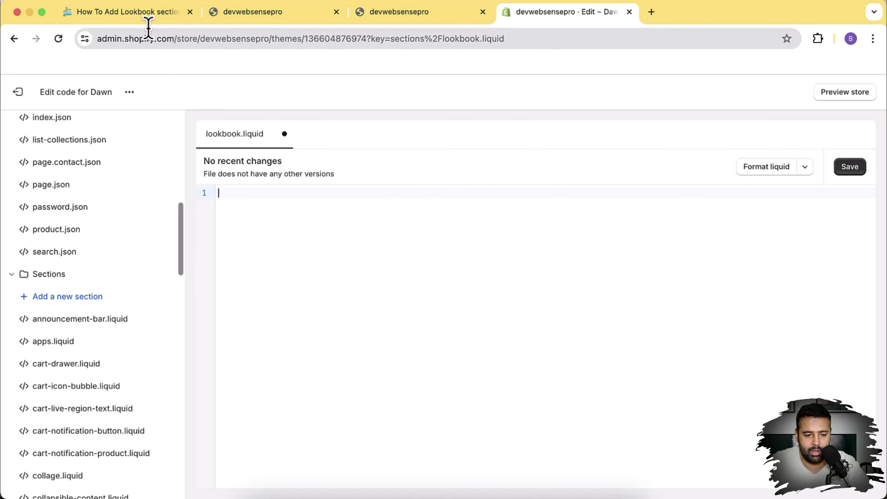
# Step: Copy the full Step 1 section code from the tutorial article into the empty lookbook.liquid file and save it
pyautogui.click(145, 14)
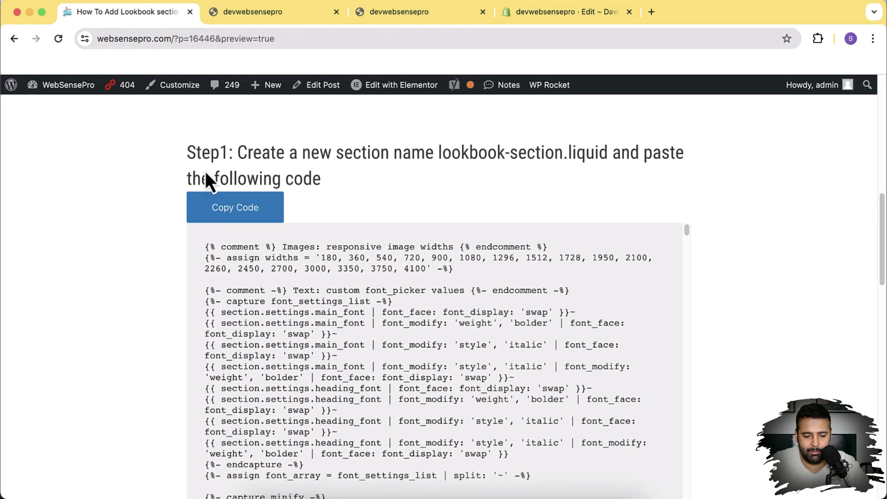
pyautogui.click(232, 211)
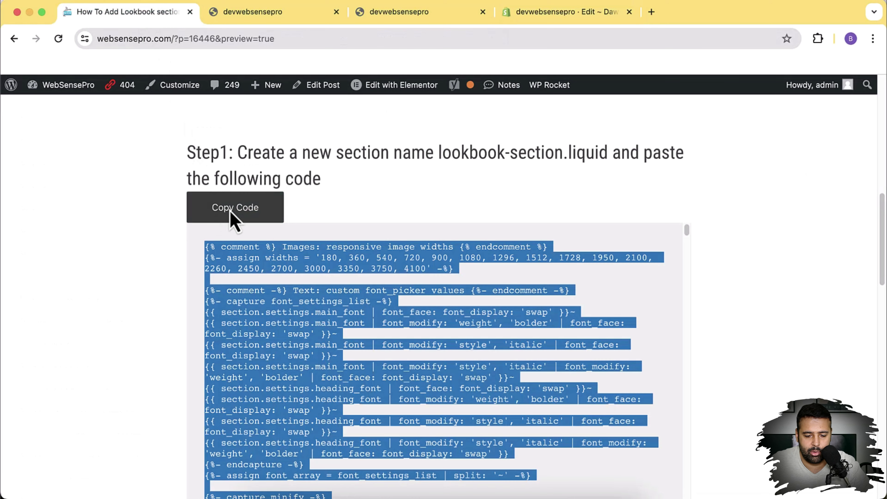
pyautogui.click(532, 16)
pyautogui.press('super+v')
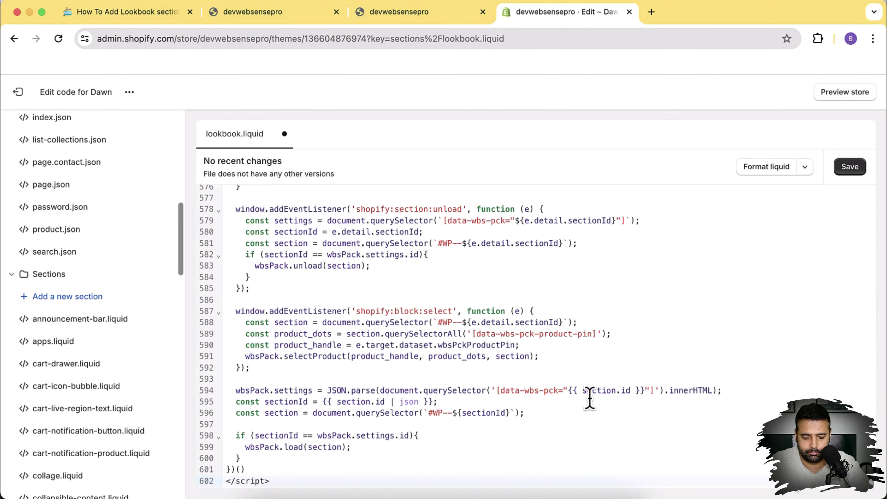
pyautogui.click(849, 167)
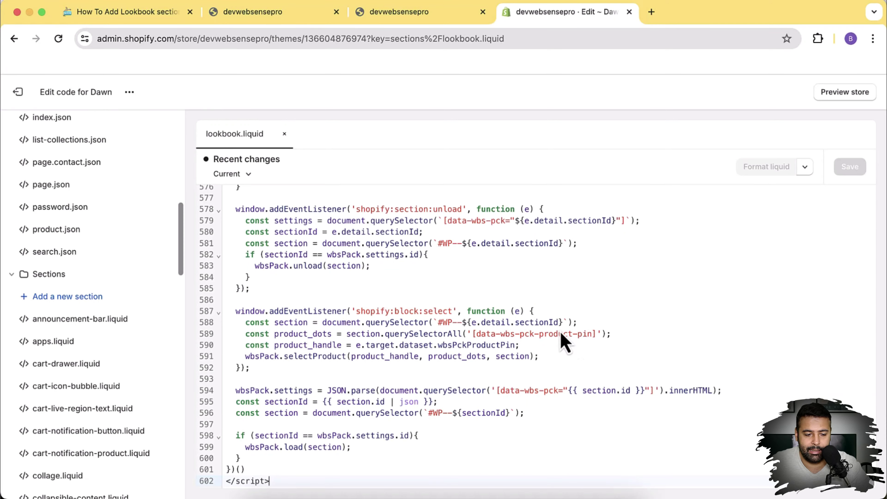
# Step: Open the Dawn theme customizer from the code editor and place its browser tab directly before the code editor's tab
pyautogui.click(132, 94)
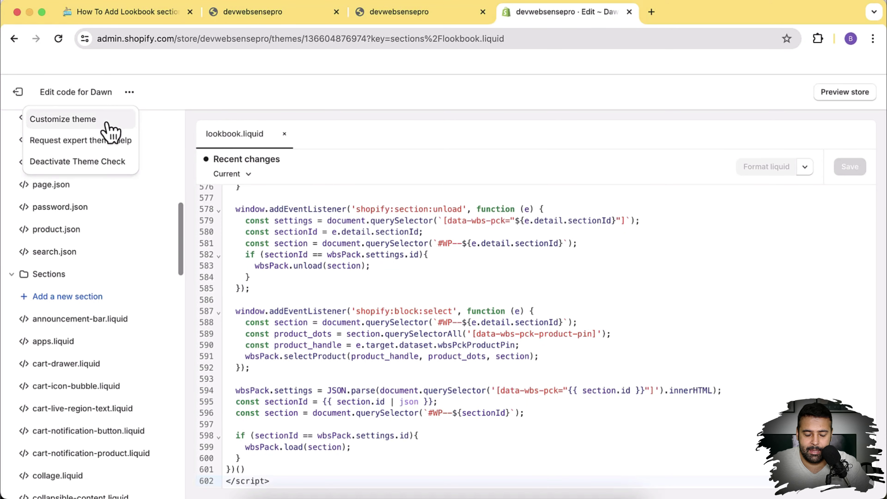
pyautogui.click(111, 133)
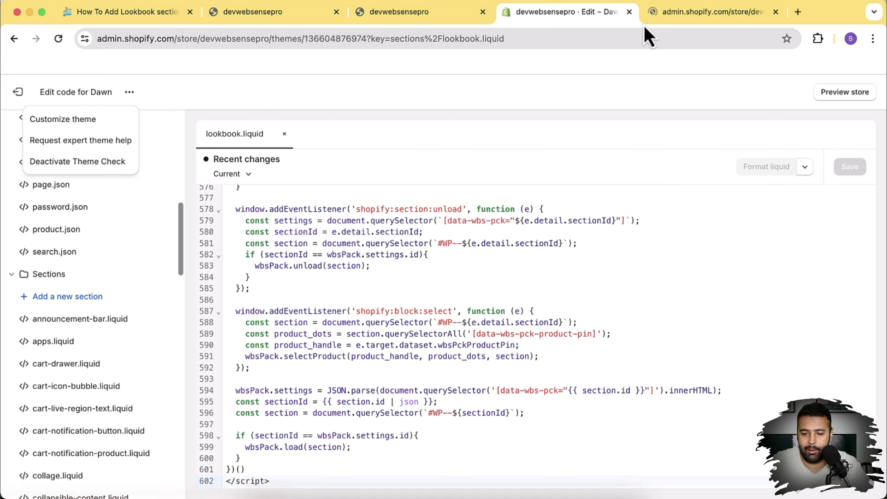
pyautogui.moveTo(677, 28); pyautogui.dragTo(544, 27)
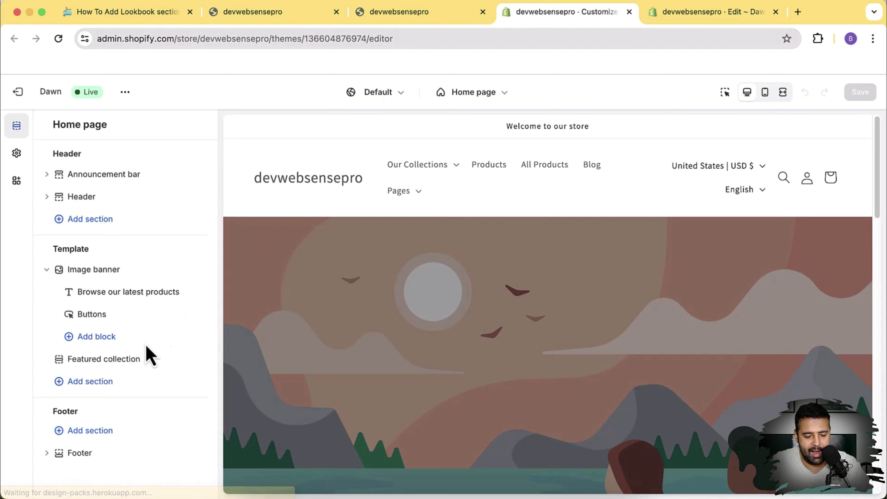
# Step: Find the Lookbook section by searching for "look" and add it to the home page template below Featured collection
pyautogui.click(110, 394)
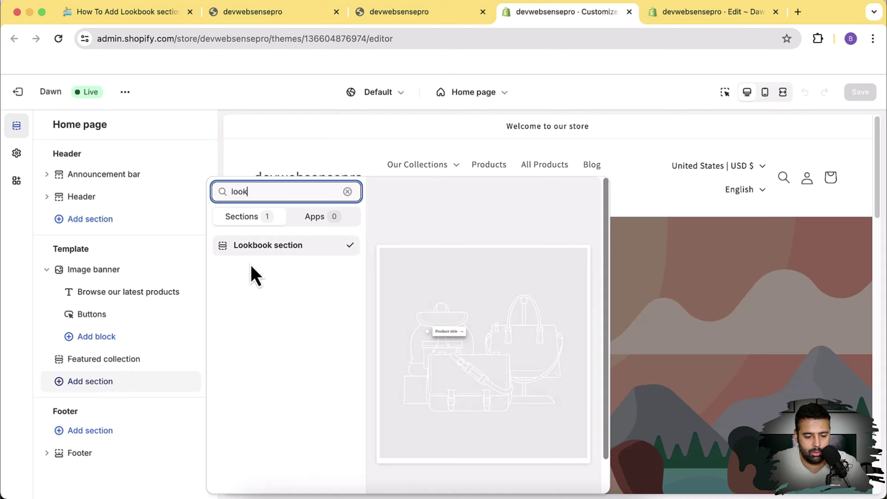
pyautogui.click(266, 249)
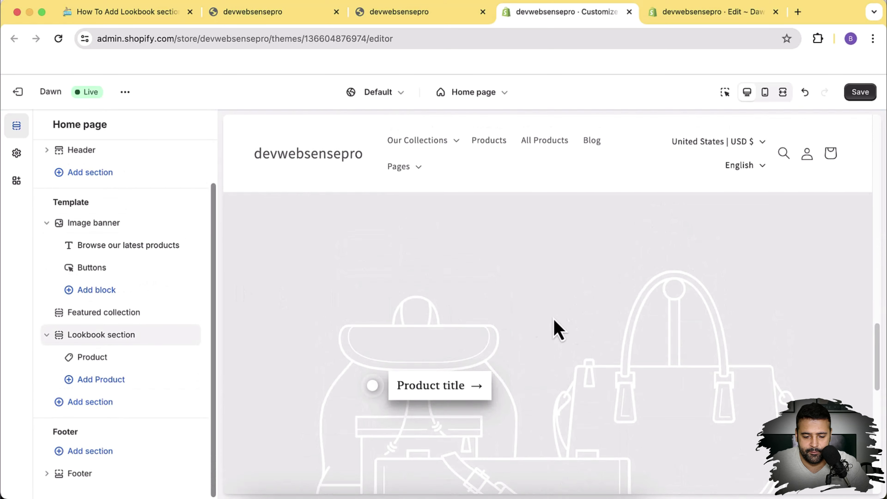
pyautogui.scroll(3, 618, 338)
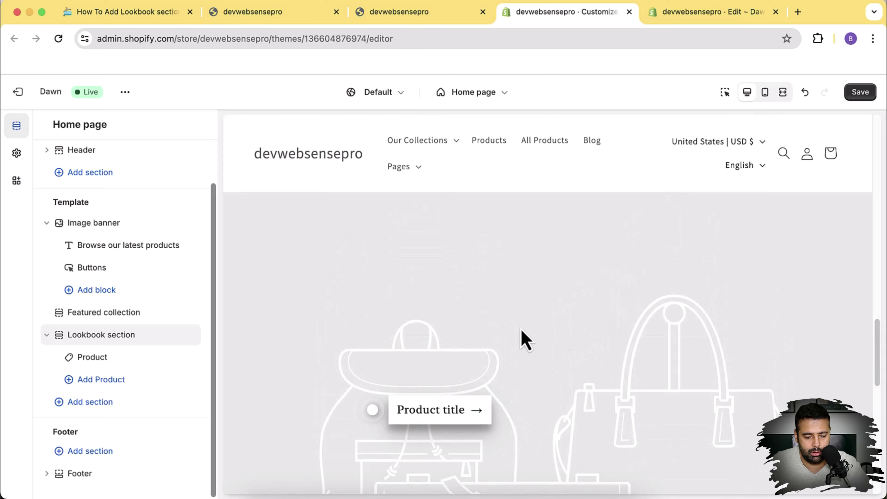
# Step: Set the Lookbook section's image to the look2-desktop_1400x WEBP file from the store's image files
pyautogui.click(93, 336)
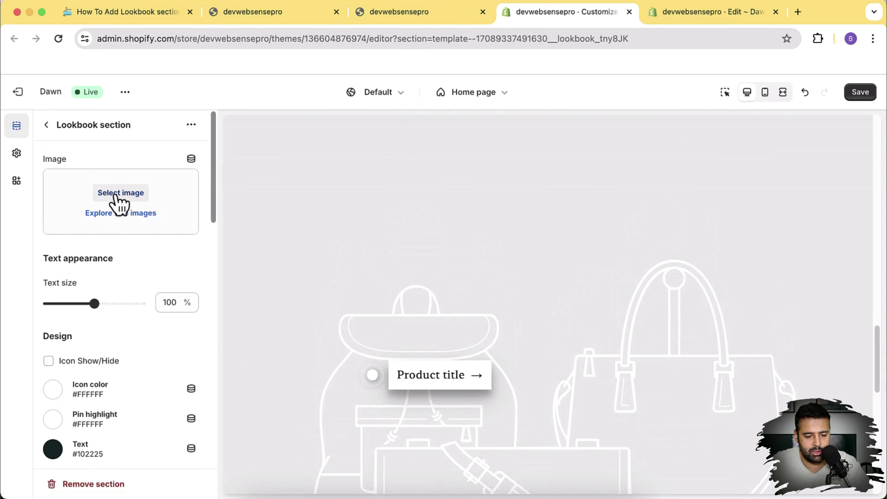
pyautogui.click(119, 193)
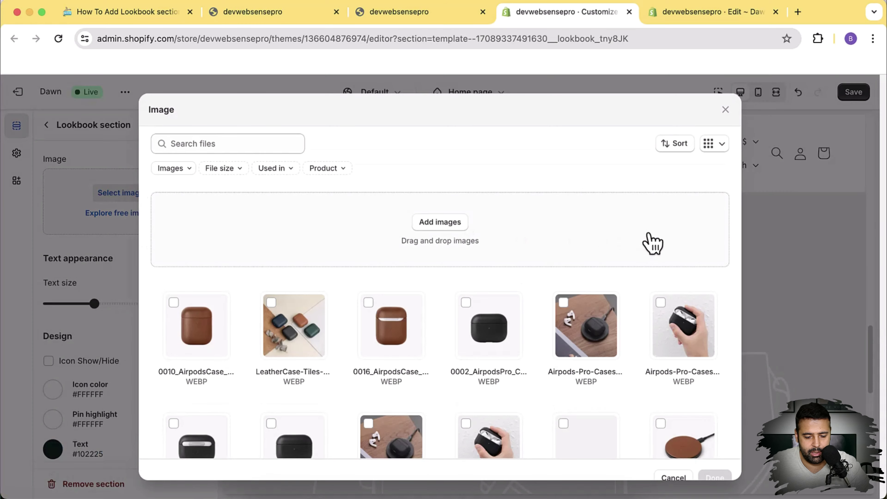
pyautogui.scroll(-5, 708, 198)
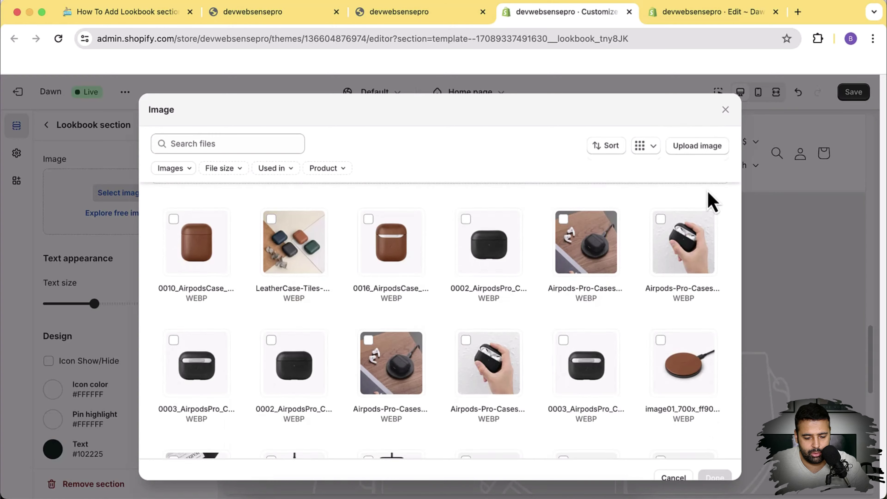
pyautogui.scroll(-6, 695, 210)
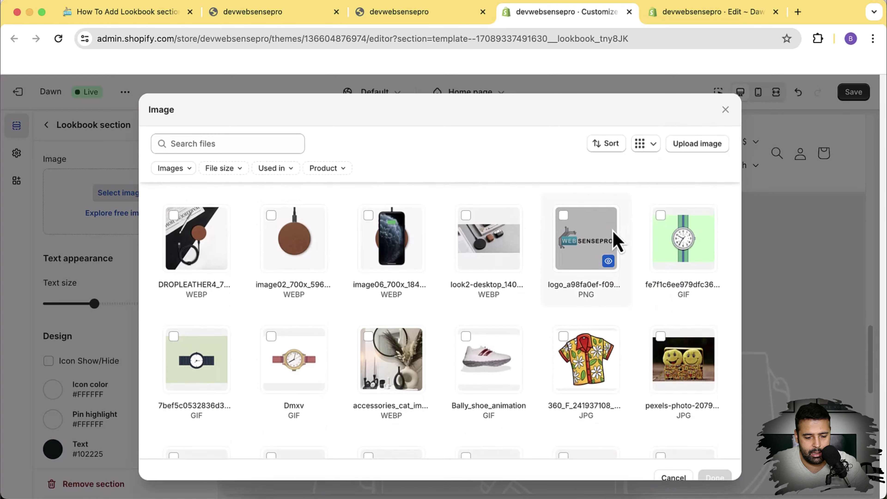
pyautogui.scroll(-8, 660, 239)
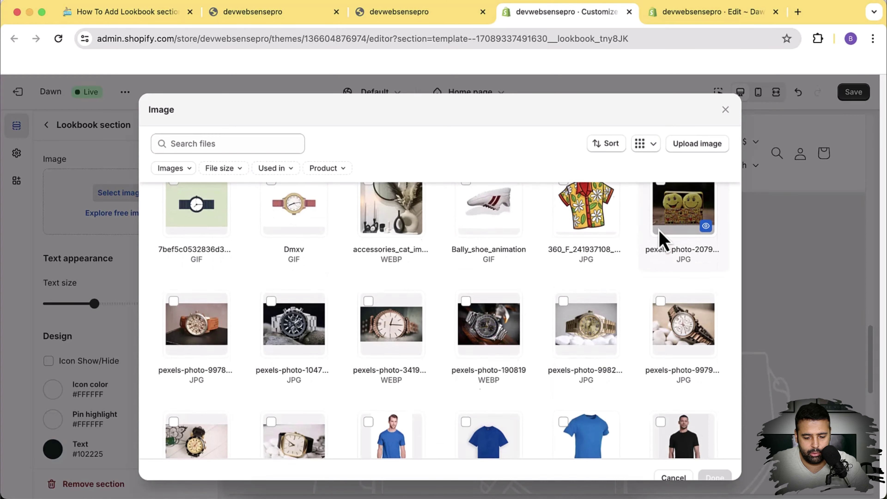
pyautogui.scroll(-5, 660, 245)
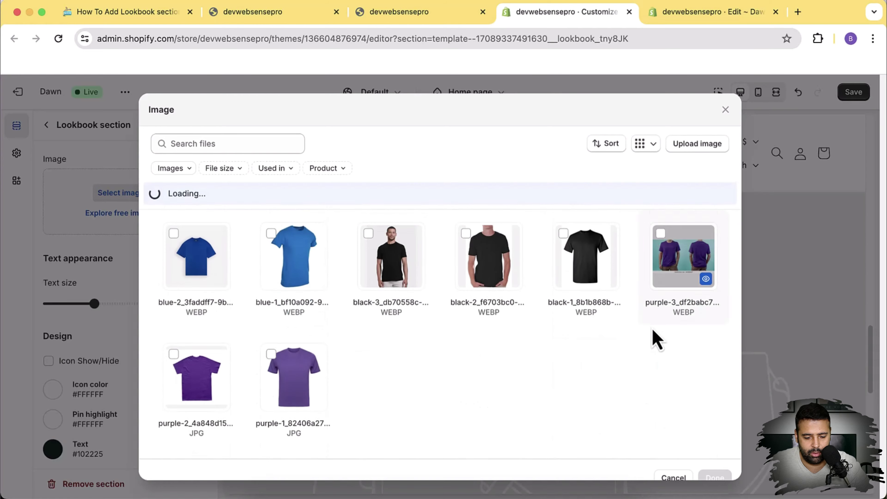
pyautogui.scroll(15, 655, 335)
pyautogui.scroll(-5, 634, 237)
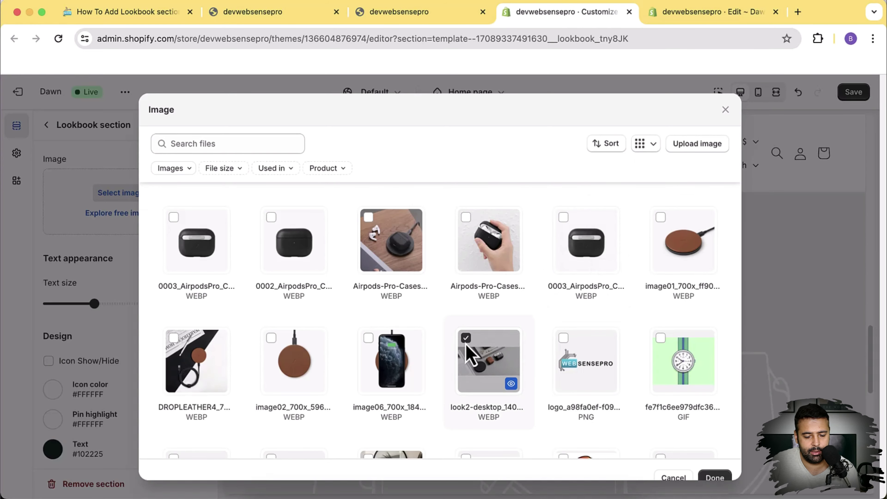
pyautogui.click(727, 479)
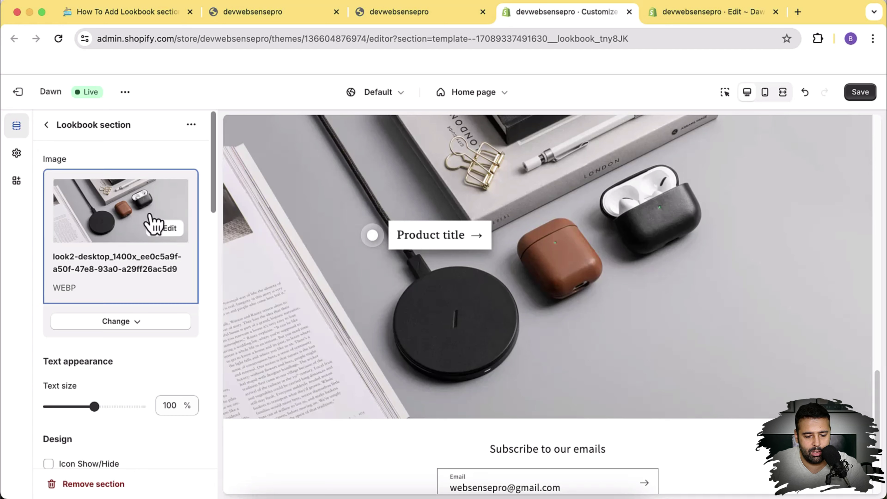
# Step: Set the vertical position of the Lookbook section's first product hotspot to 70%
pyautogui.scroll(-5, 158, 222)
pyautogui.scroll(5, 153, 223)
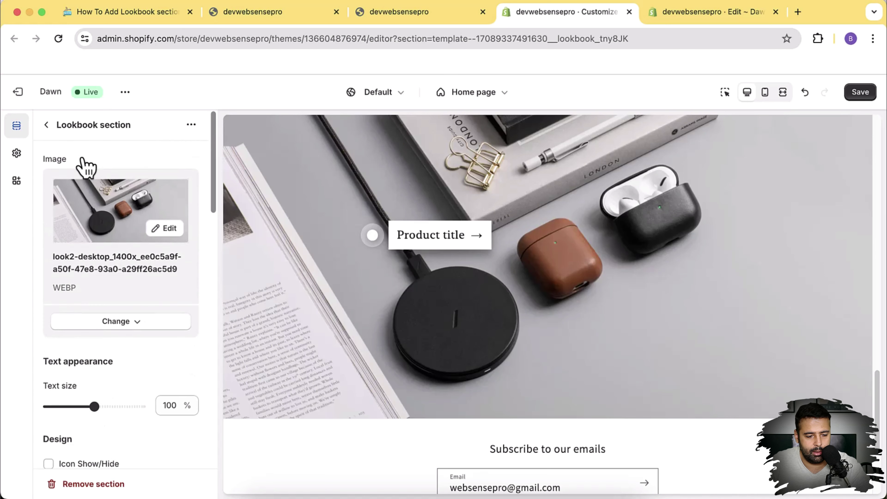
pyautogui.click(46, 126)
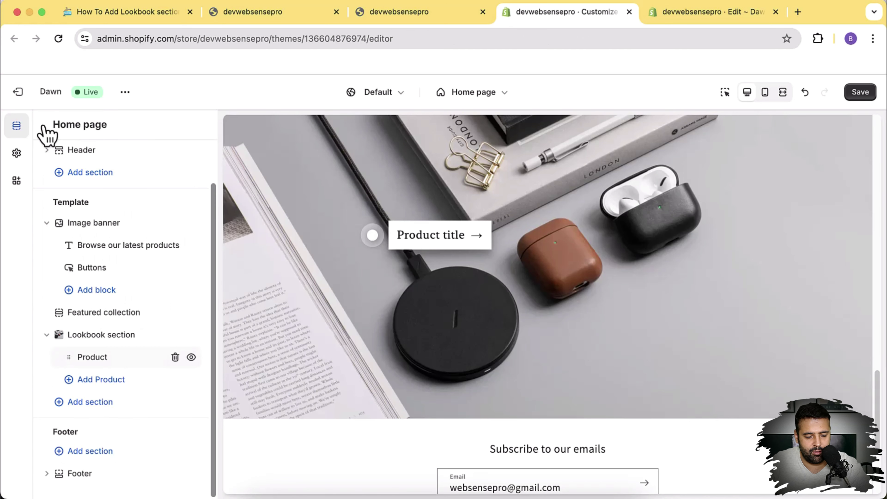
pyautogui.click(113, 362)
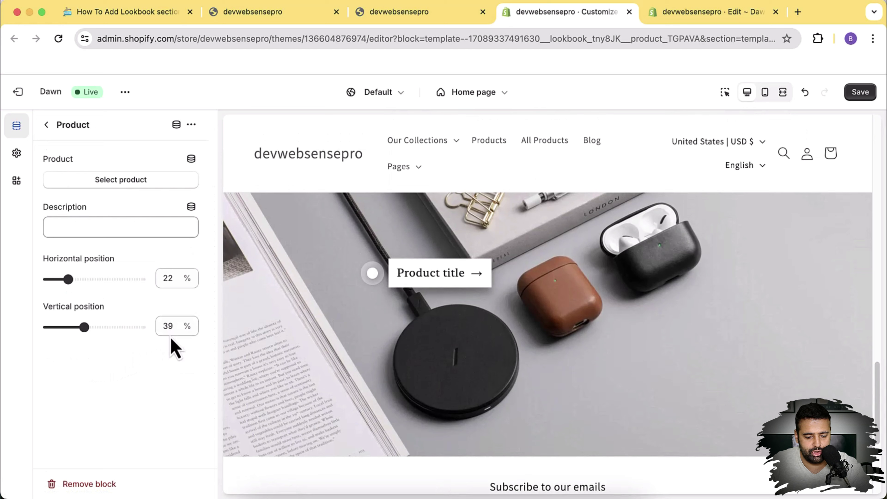
pyautogui.moveTo(88, 329); pyautogui.dragTo(114, 336)
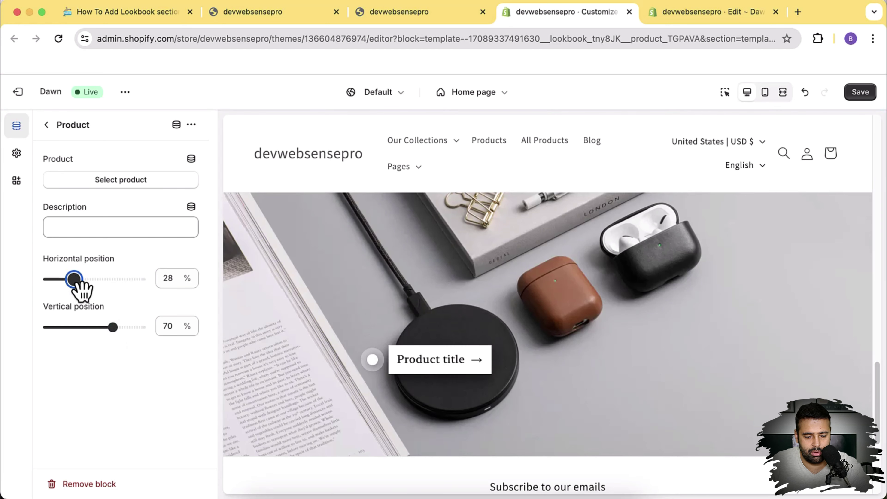
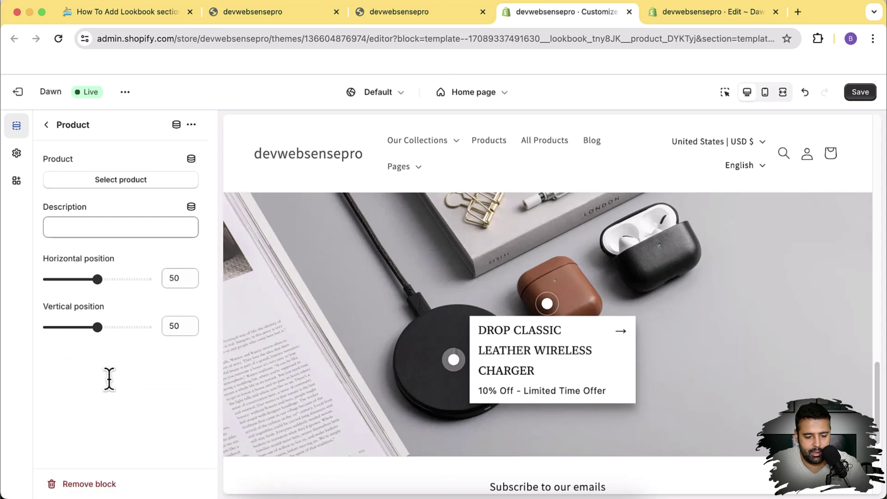
# Step: Place the second hotspot at horizontal position 53 and vertical position 47, assign it LEATHER CASE FOR AIRPODS, and save the theme
pyautogui.moveTo(98, 279); pyautogui.dragTo(101, 279)
pyautogui.moveTo(97, 326); pyautogui.dragTo(93, 327)
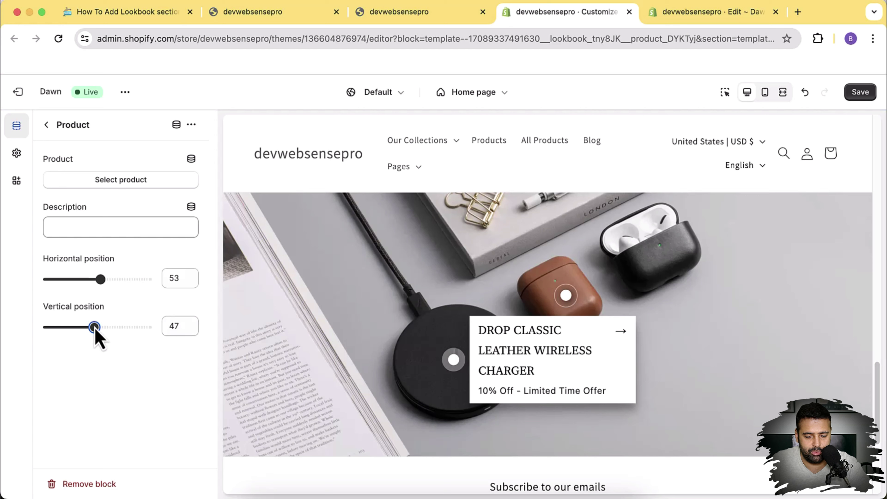
pyautogui.click(144, 181)
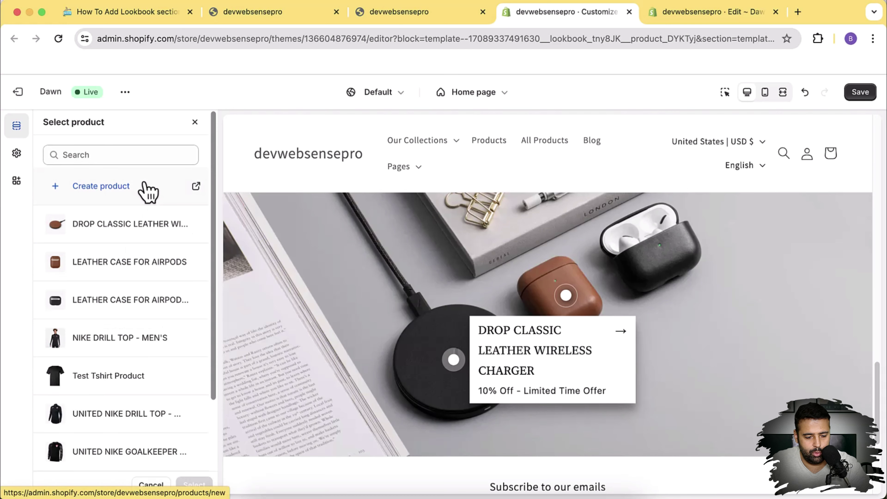
pyautogui.click(138, 263)
pyautogui.click(196, 485)
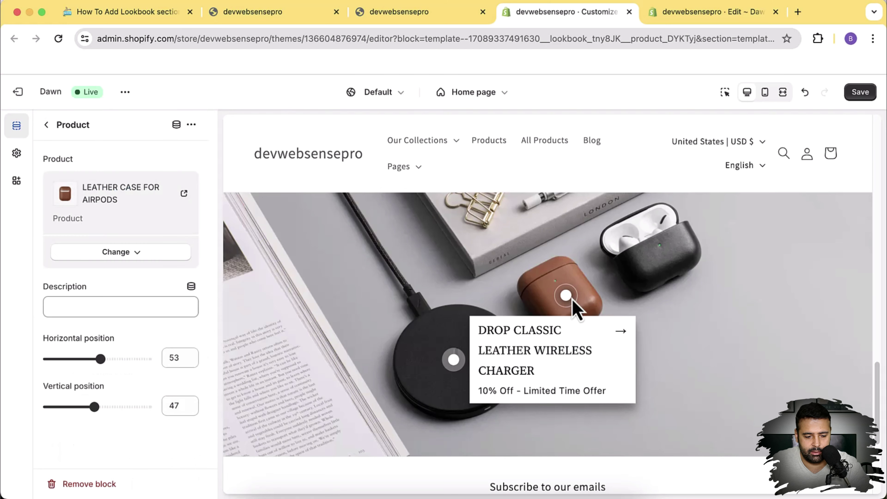
pyautogui.click(860, 92)
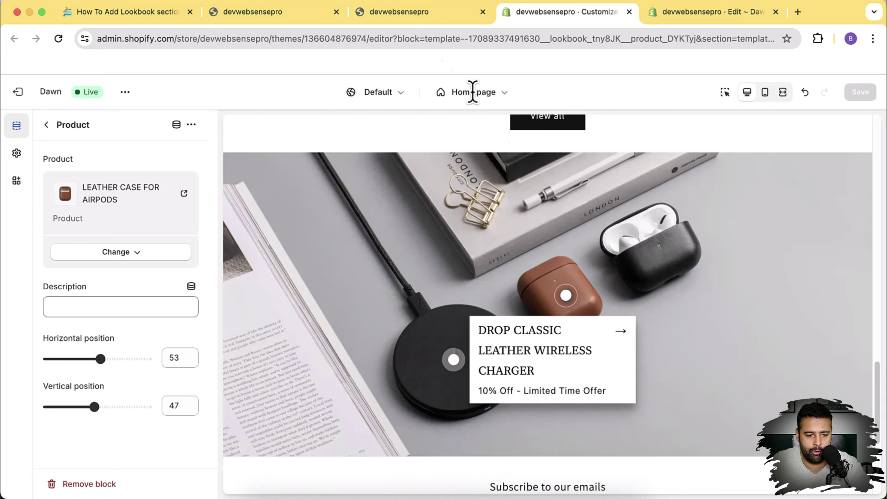
# Step: Reload the storefront preview and test the wireless charger and AirPods case hotspots in the lookbook image
pyautogui.click(390, 18)
pyautogui.click(58, 38)
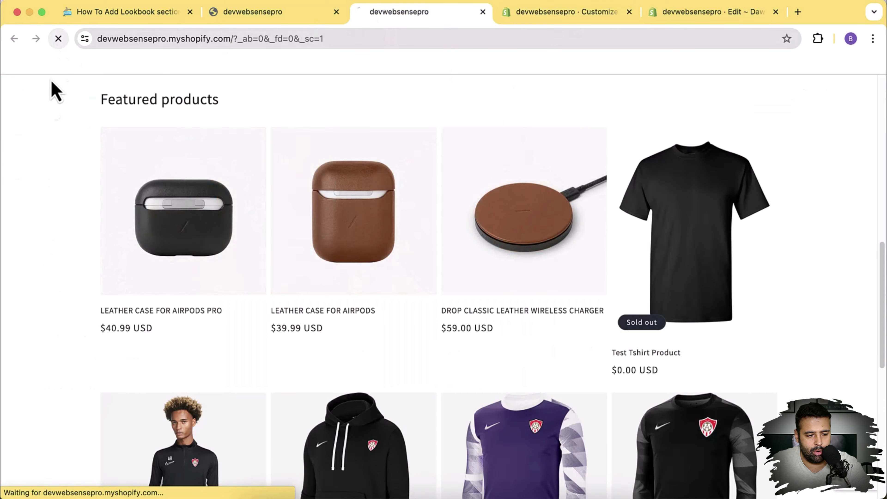
pyautogui.scroll(-15, 26, 239)
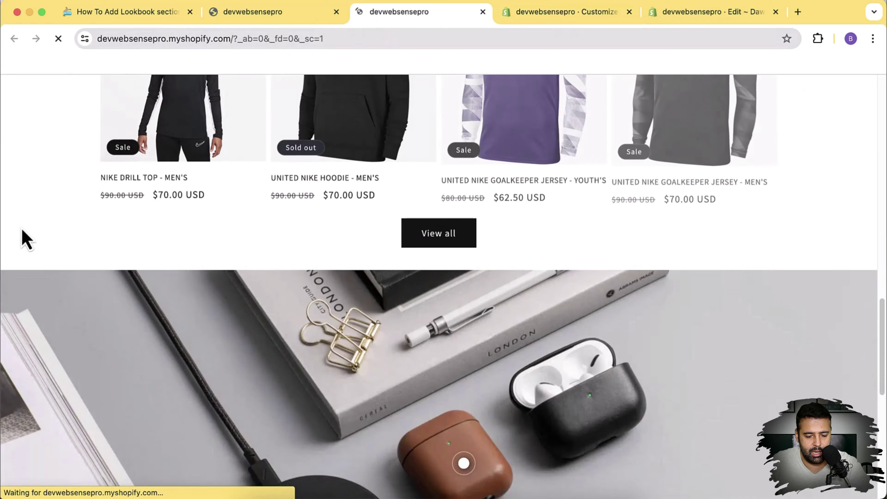
pyautogui.scroll(3, 26, 240)
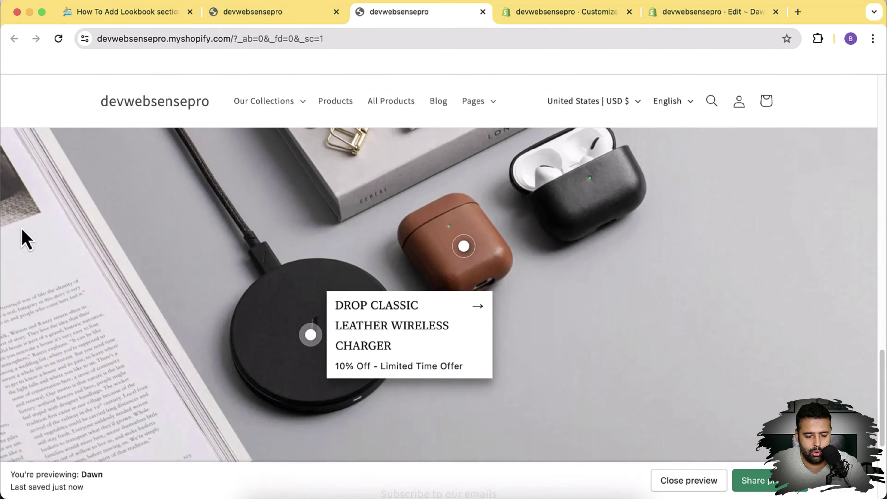
pyautogui.scroll(1, 26, 239)
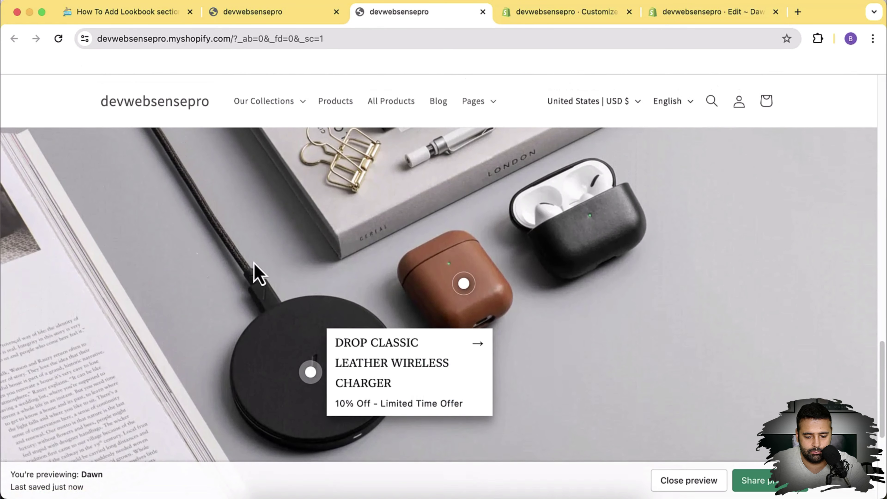
pyautogui.click(464, 283)
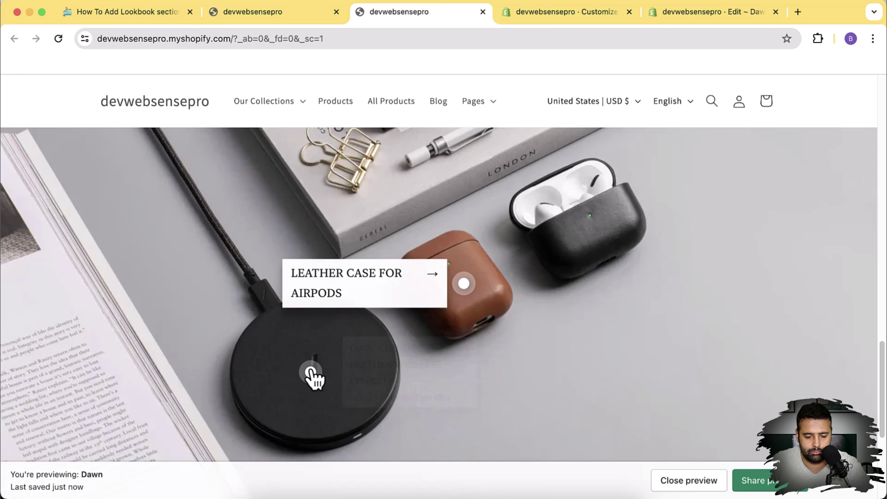
pyautogui.click(310, 372)
pyautogui.click(465, 285)
pyautogui.click(310, 372)
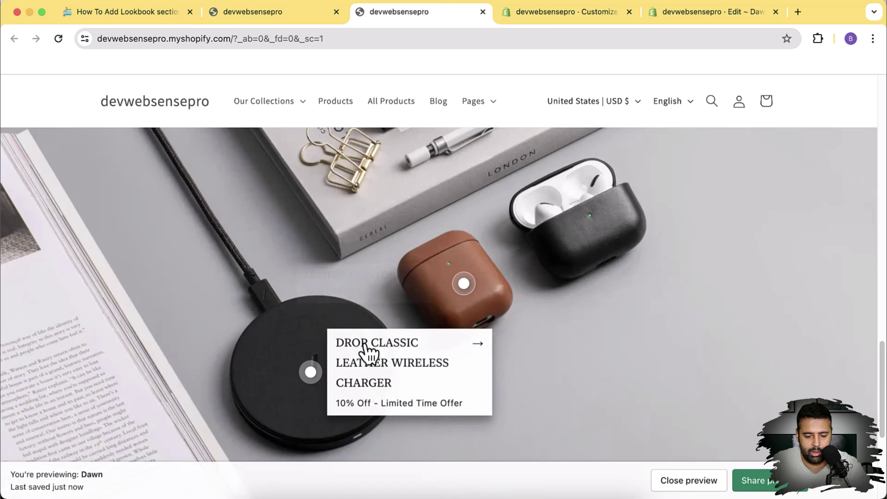
pyautogui.click(464, 284)
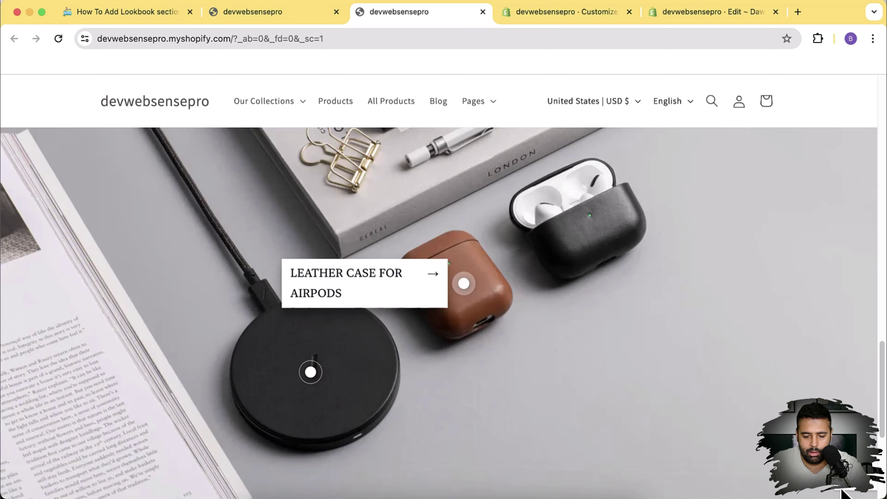
# Step: Inspect the lookbook in iPhone 14 Pro Max device emulation, with the developer tools docked beside the page, and reload the preview
pyautogui.rightClick(615, 423)
pyautogui.click(633, 485)
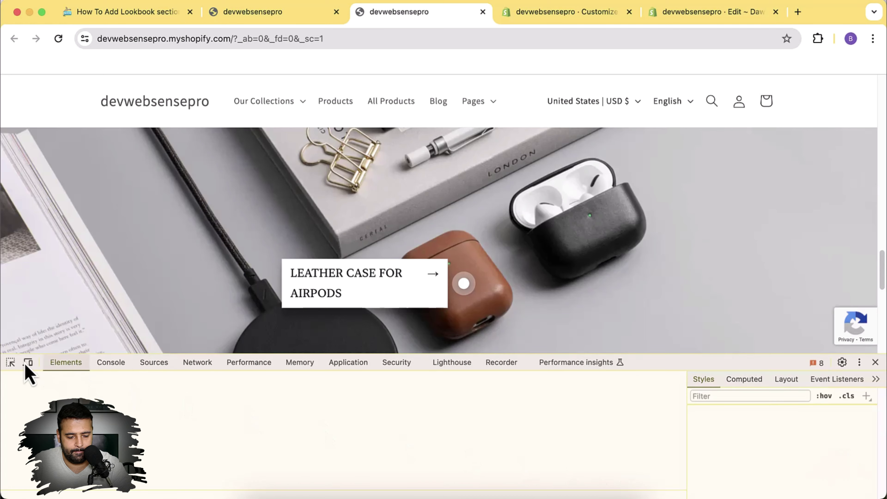
pyautogui.click(28, 363)
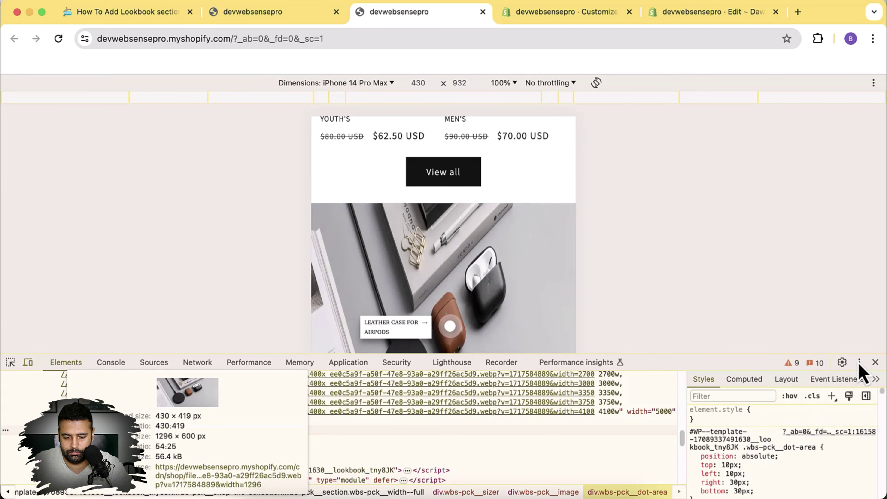
pyautogui.click(859, 362)
pyautogui.click(865, 383)
pyautogui.click(865, 385)
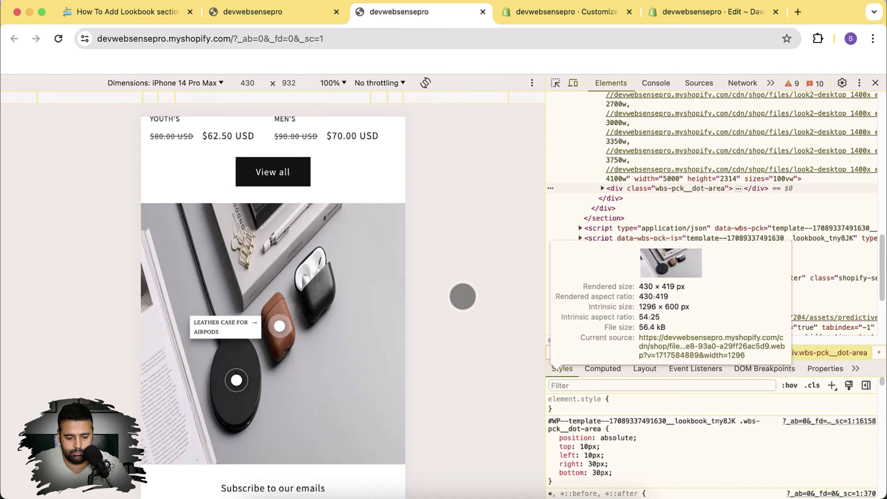
pyautogui.press('super+r')
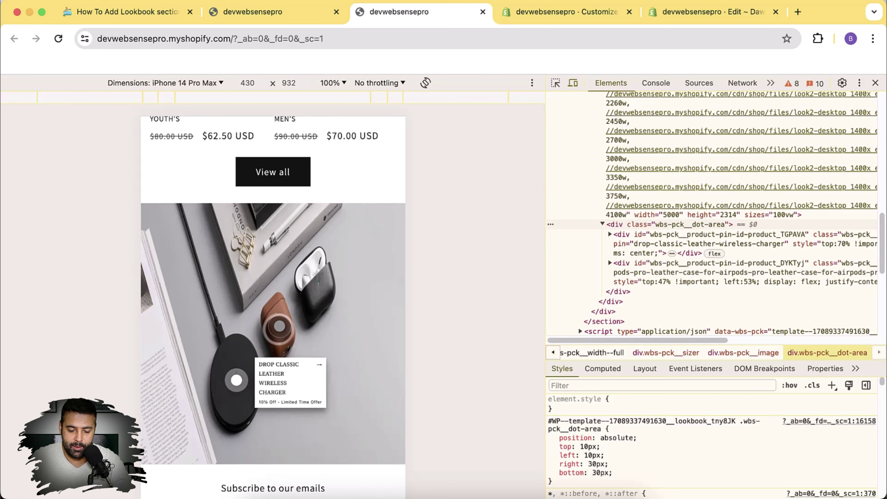
# Step: Close the developer tools, hide the theme preview bar, and review the lookbook at desktop width
pyautogui.click(875, 83)
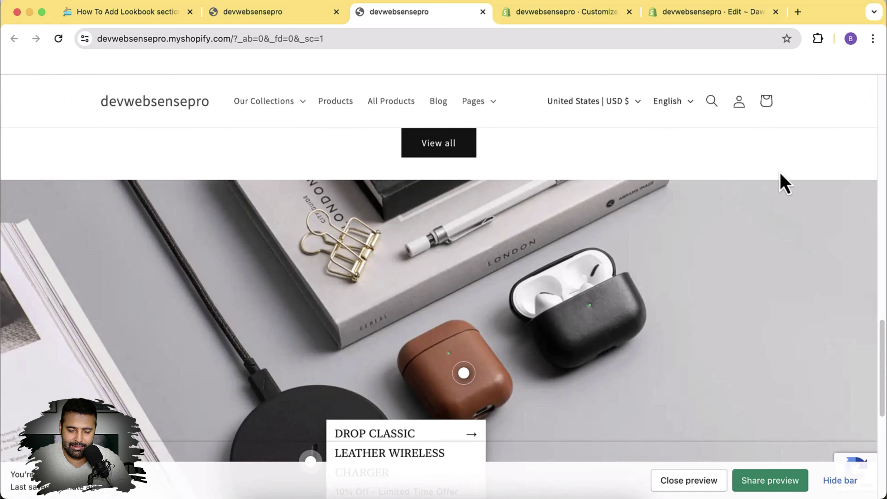
pyautogui.scroll(-4, 718, 241)
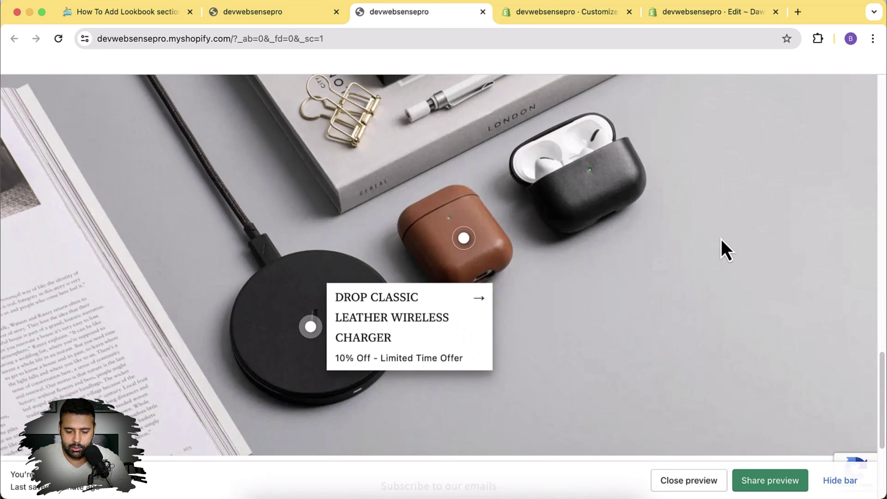
pyautogui.scroll(-3, 720, 249)
pyautogui.click(848, 483)
pyautogui.scroll(5, 576, 293)
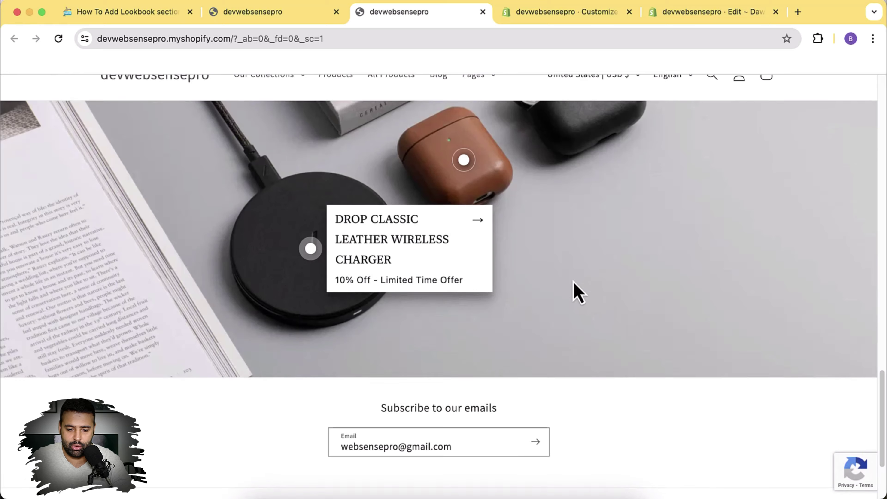
pyautogui.scroll(2, 578, 292)
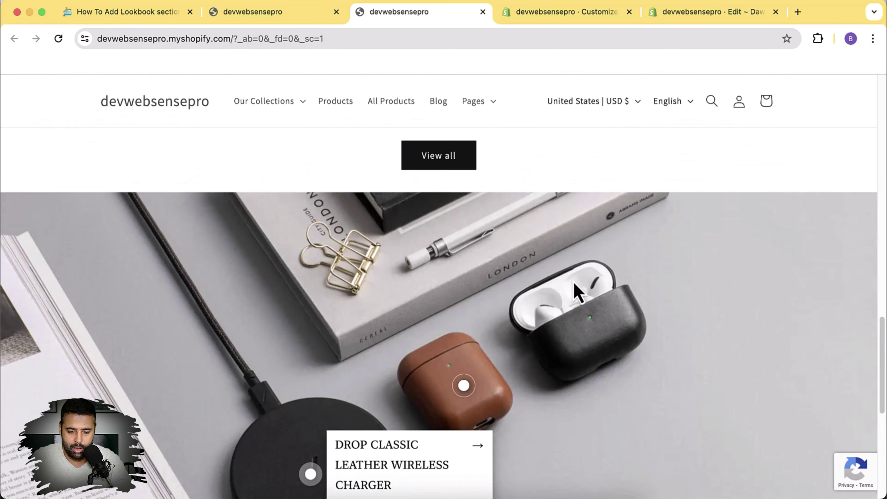
pyautogui.scroll(-3, 578, 291)
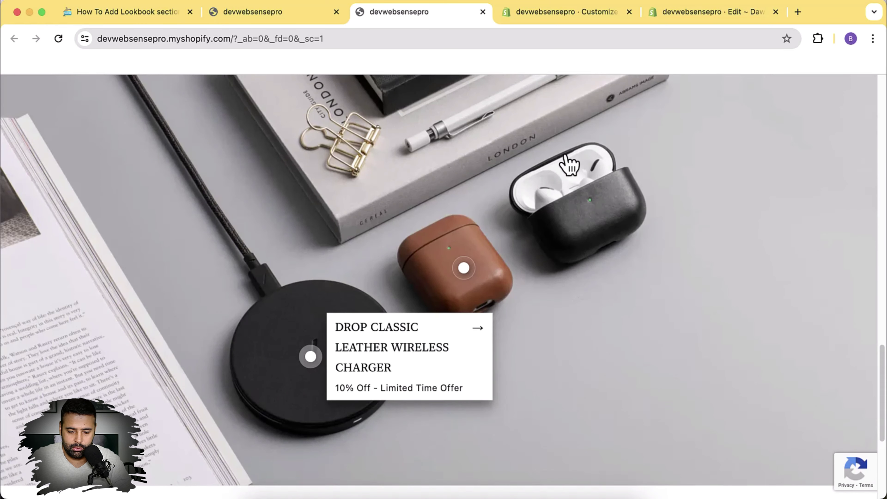
# Step: Return to the theme customizer and add a second Lookbook section to the home page template, searching for "look"
pyautogui.click(559, 13)
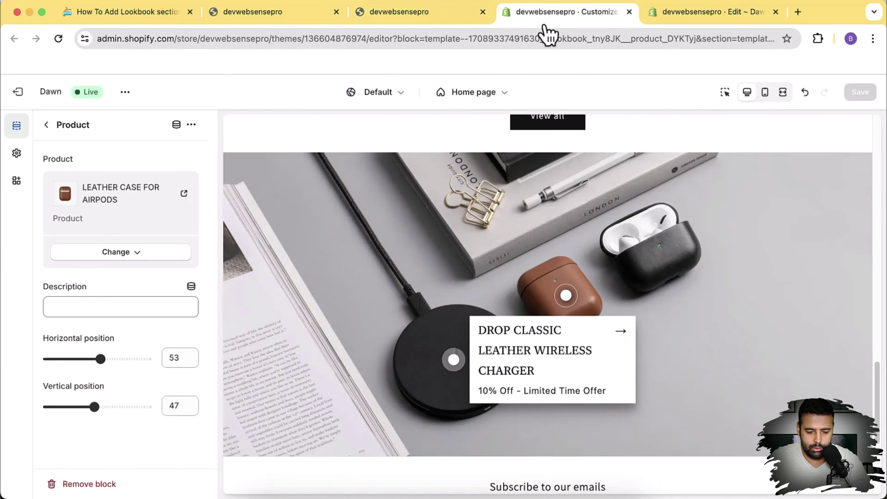
pyautogui.click(47, 126)
pyautogui.scroll(-1, 84, 314)
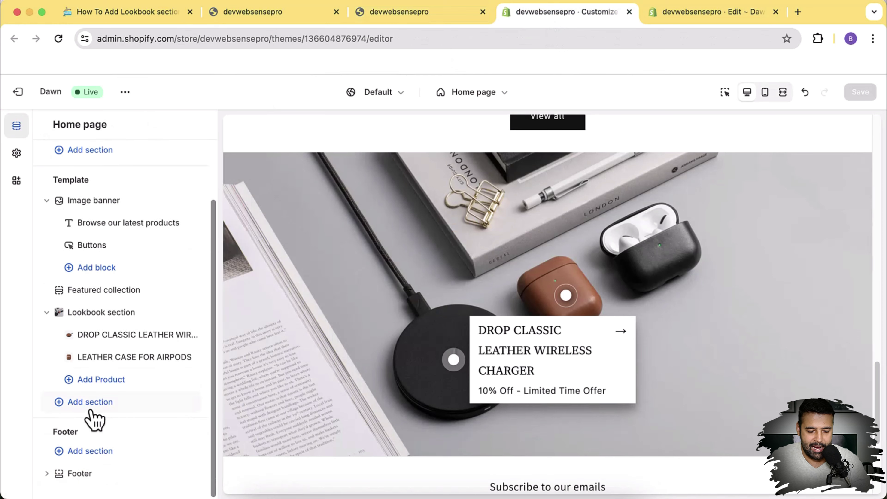
pyautogui.click(90, 402)
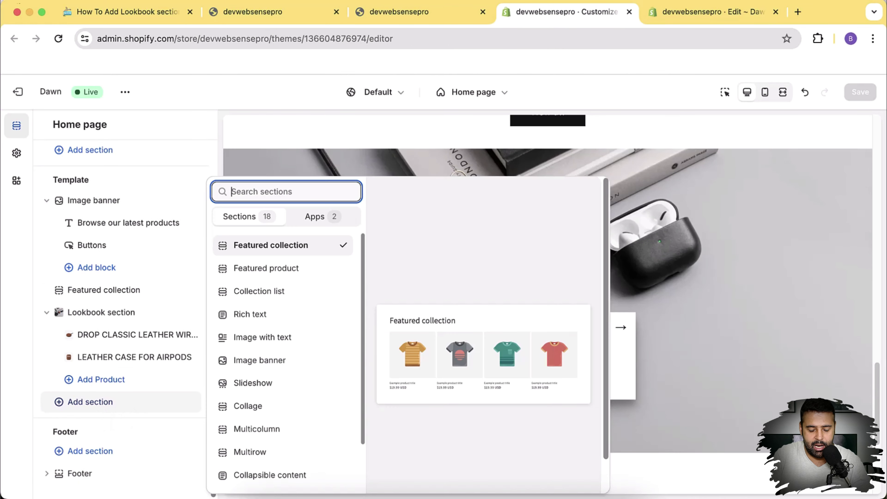
pyautogui.write('look')
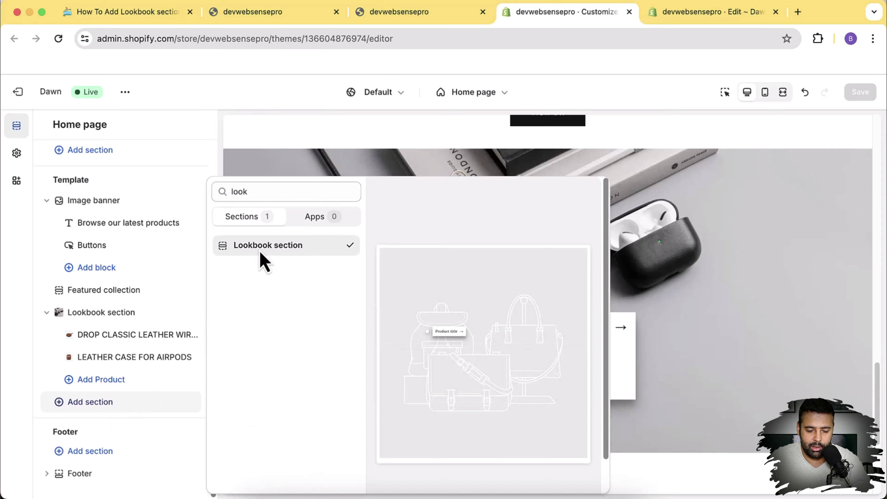
pyautogui.click(263, 248)
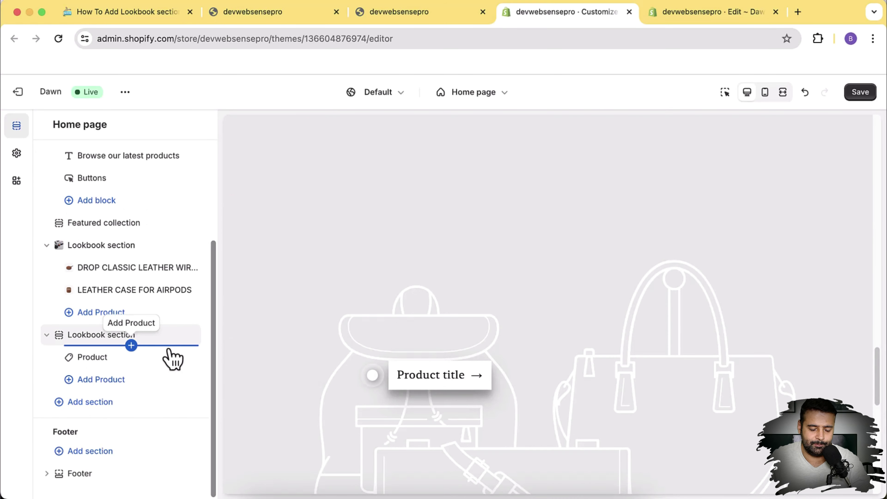
pyautogui.moveTo(190, 334)
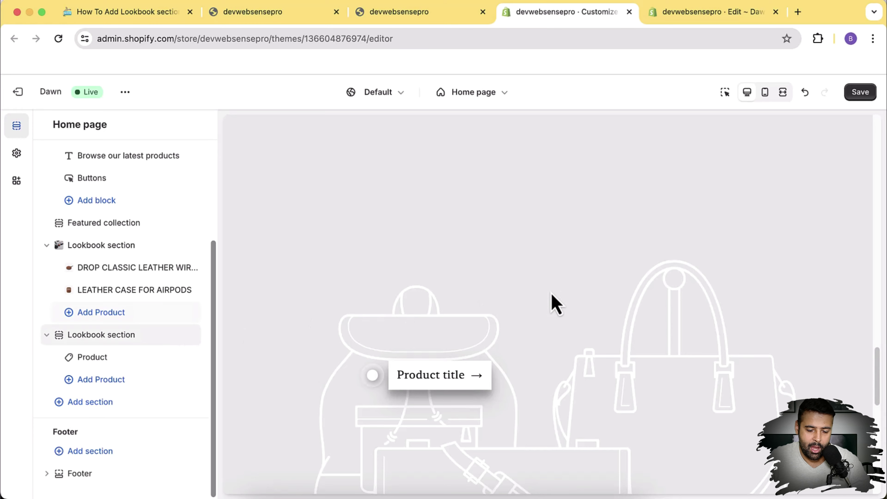
# Step: Add a third product block to the first Lookbook section and delete the empty second Lookbook section
pyautogui.scroll(10, 555, 301)
pyautogui.scroll(-2, 562, 300)
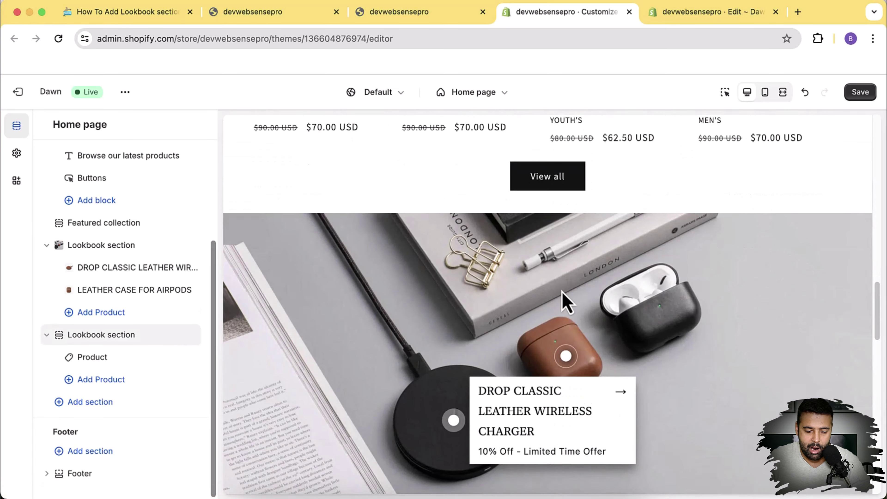
pyautogui.click(102, 313)
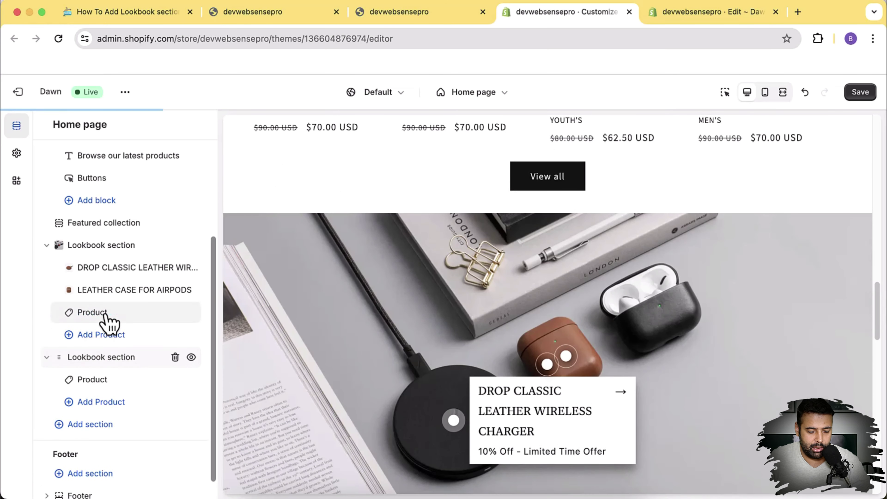
pyautogui.click(175, 357)
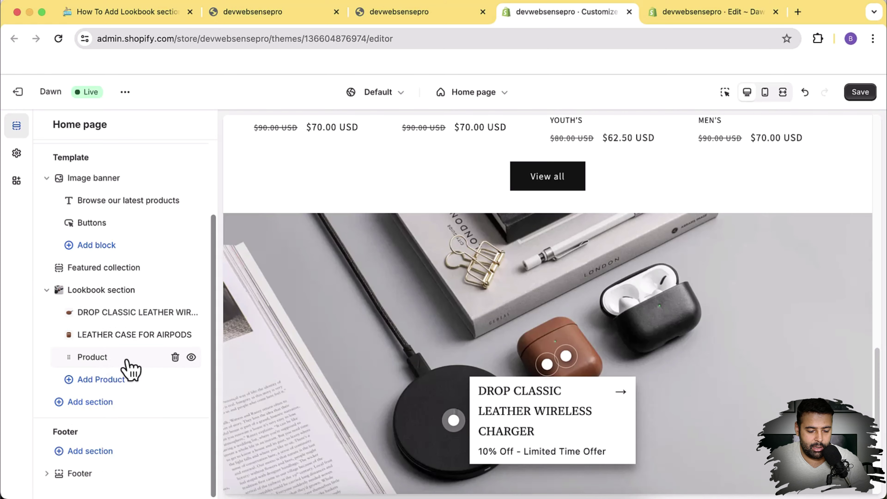
# Step: Place the new product block's hotspot on the black AirPods case, with horizontal position 69 and vertical position 30
pyautogui.click(145, 360)
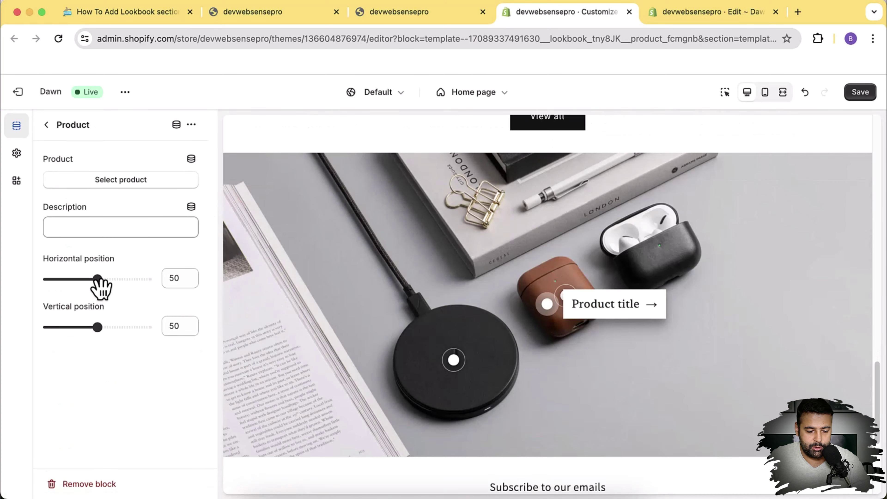
pyautogui.moveTo(98, 280); pyautogui.dragTo(116, 279)
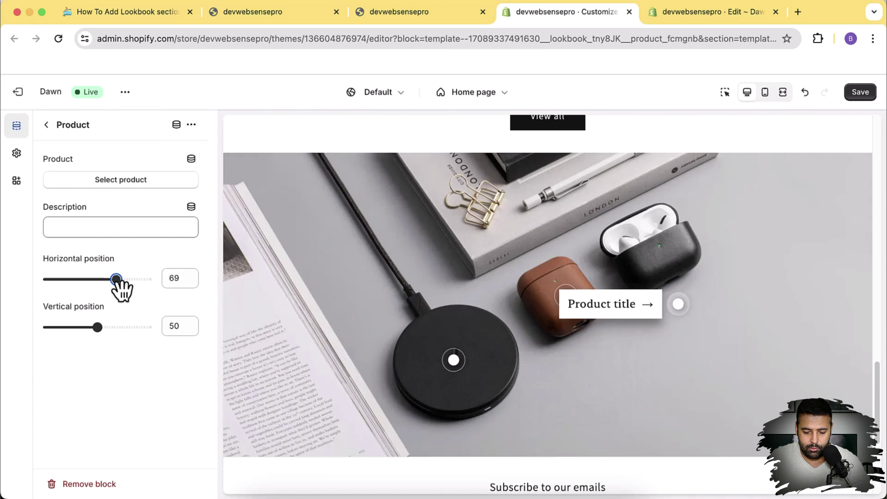
pyautogui.moveTo(98, 327); pyautogui.dragTo(78, 327)
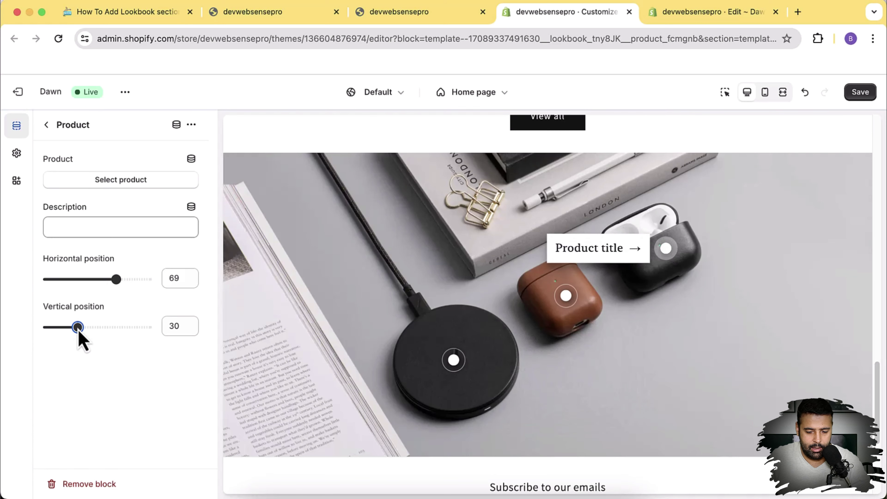
# Step: Assign the LEATHER CASE FOR AIRPODS PRO product to the third hotspot block and save the theme changes
pyautogui.click(142, 186)
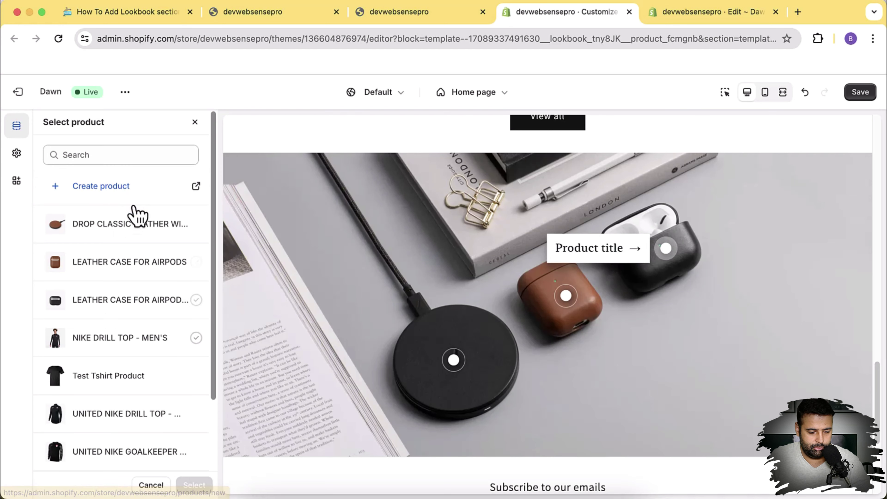
pyautogui.click(105, 303)
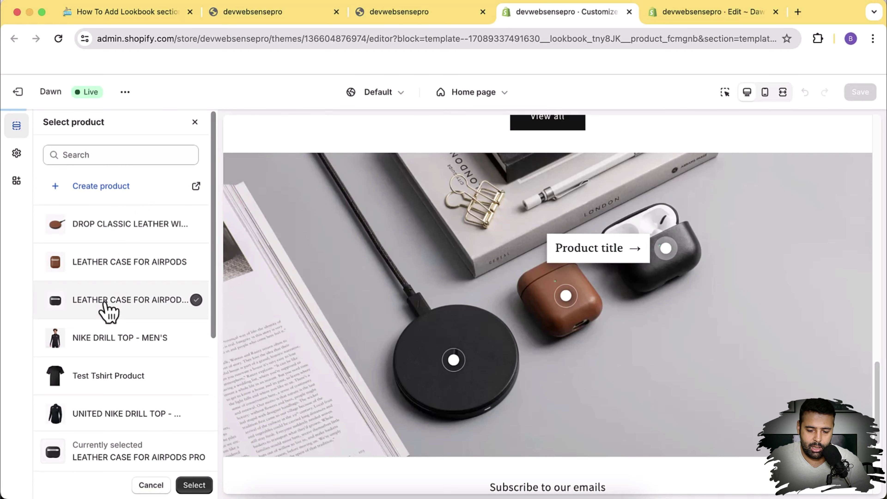
pyautogui.click(203, 491)
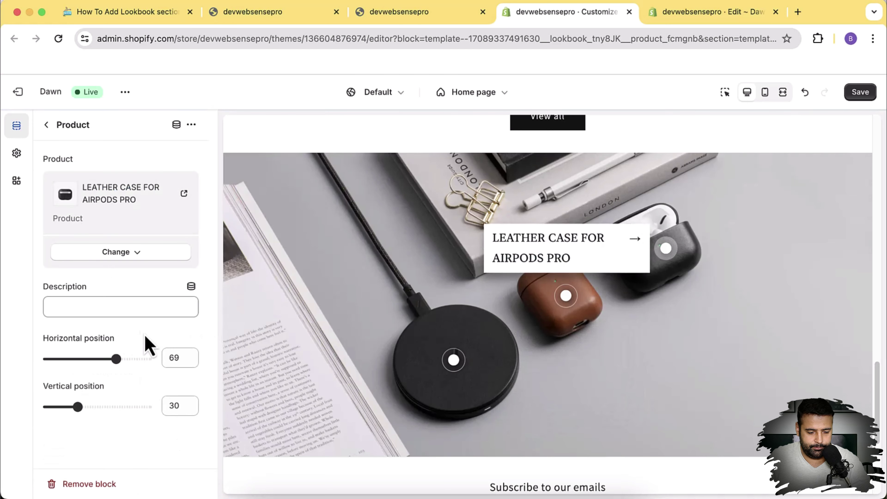
pyautogui.click(857, 93)
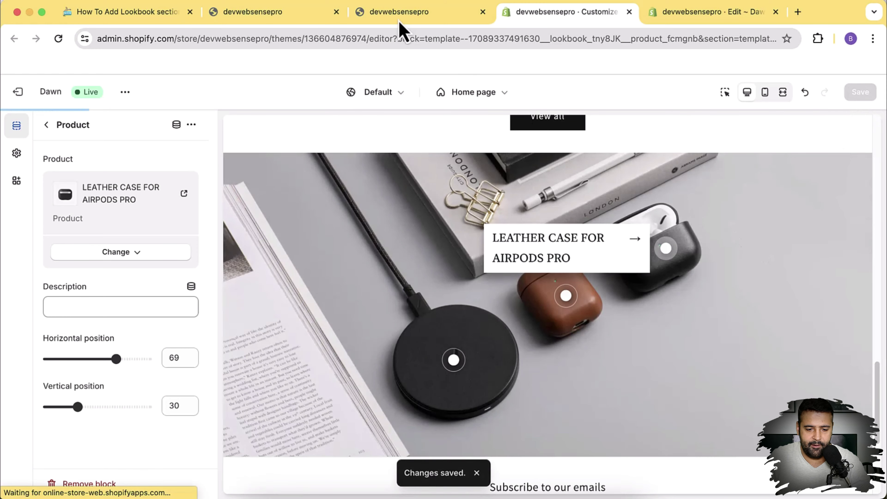
# Step: Reload the storefront preview and open the product cards of all three lookbook hotspots in turn to check them
pyautogui.click(398, 21)
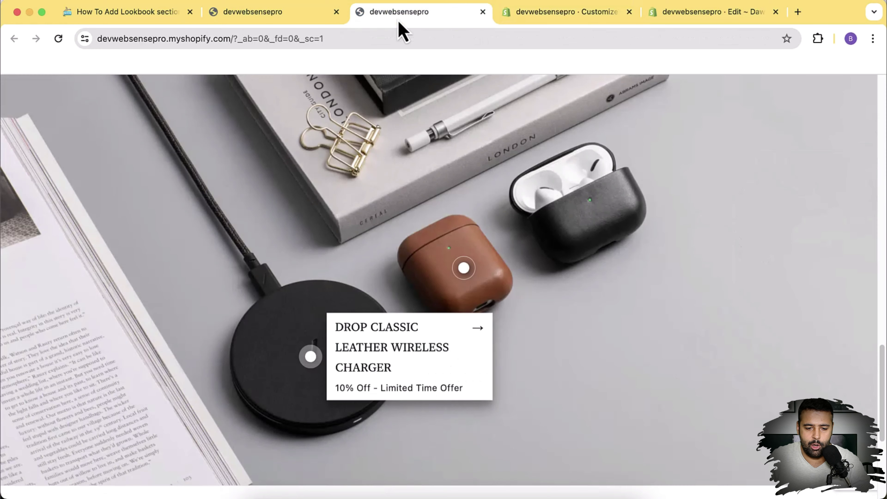
pyautogui.click(58, 45)
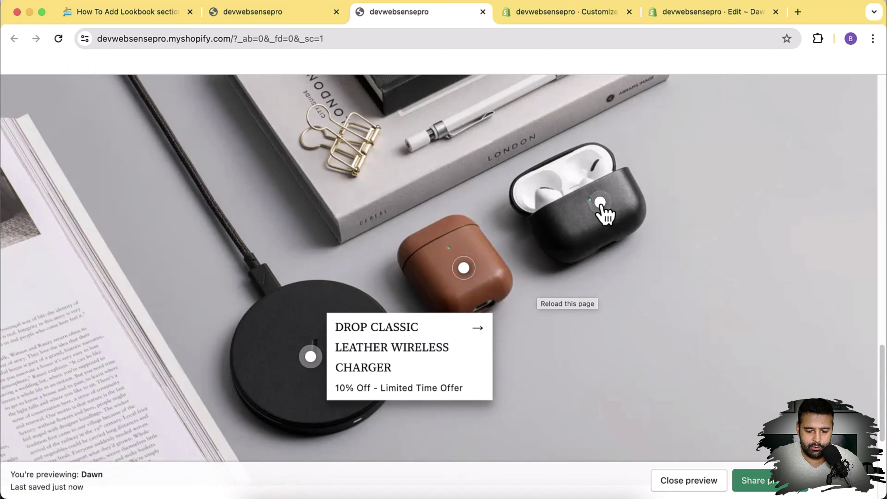
pyautogui.click(600, 203)
pyautogui.click(464, 269)
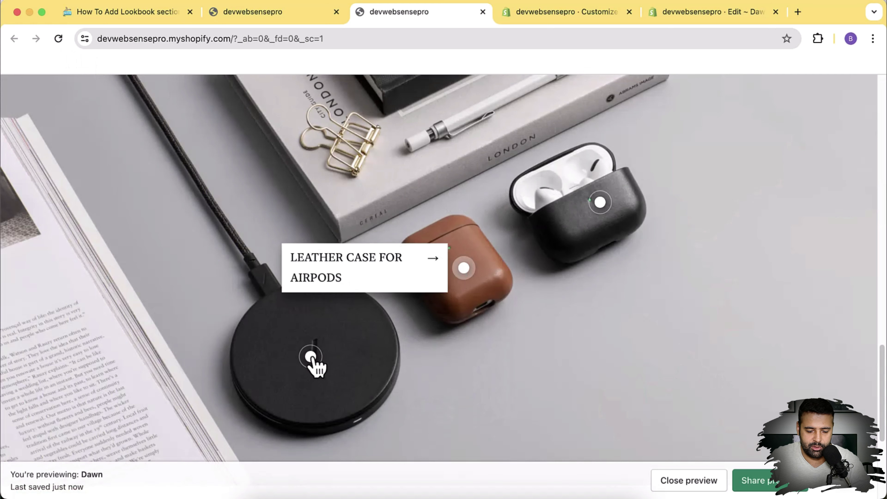
pyautogui.click(312, 357)
pyautogui.click(464, 270)
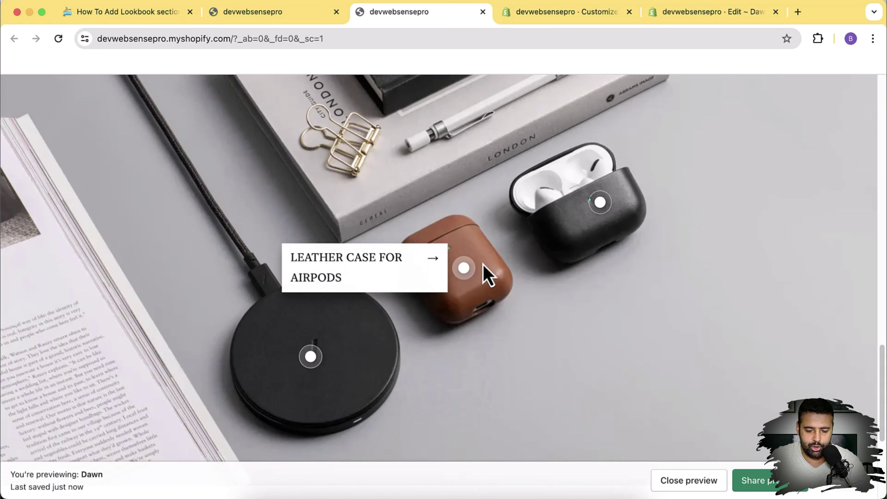
pyautogui.click(600, 203)
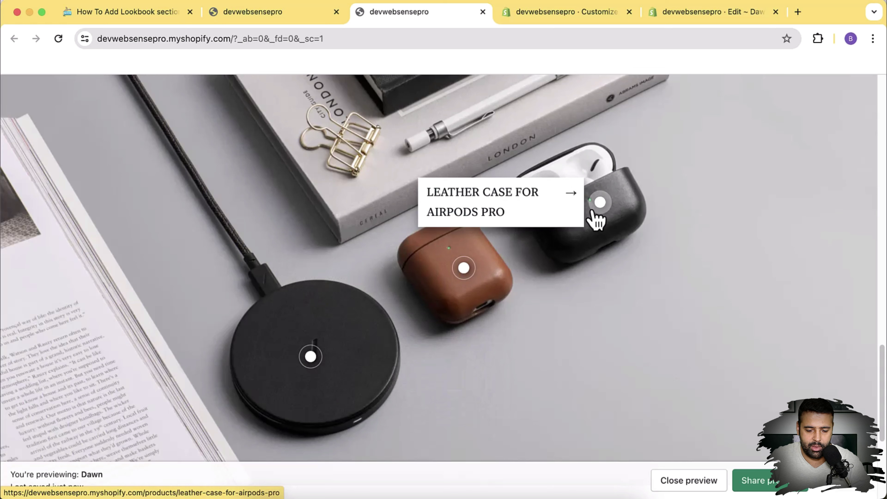
pyautogui.click(464, 269)
pyautogui.click(310, 357)
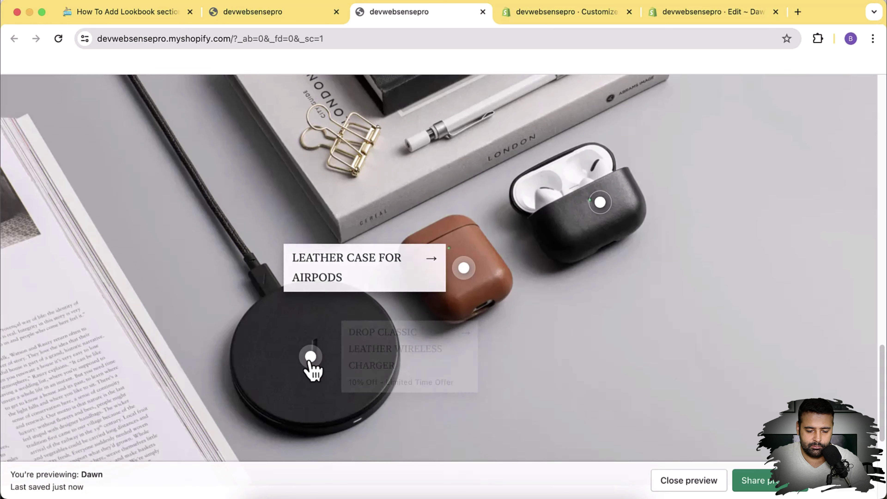